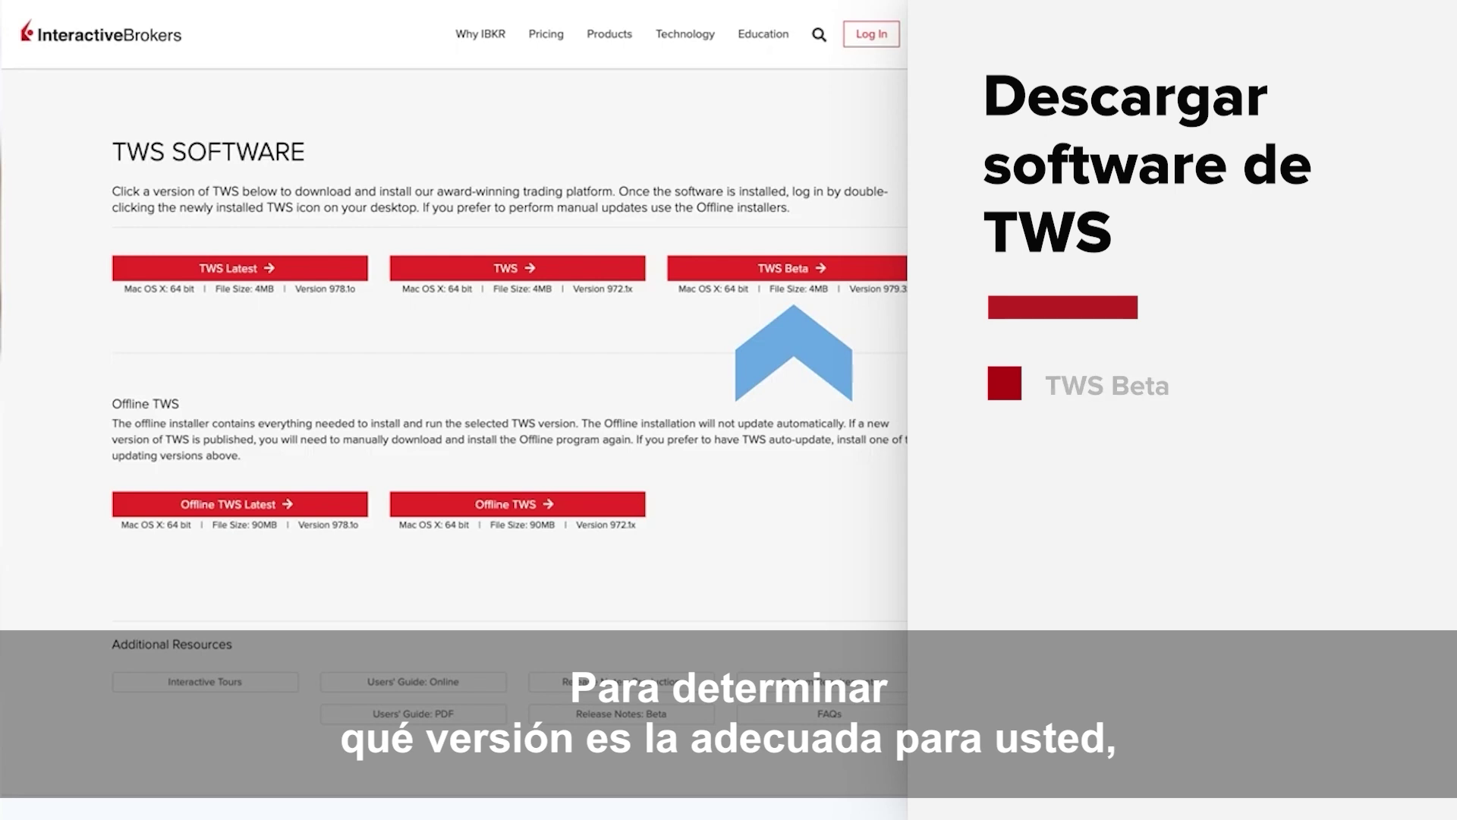
Compare the TWS Latest, TWS and TWS Beta tooltips, then open the TWS Latest download page
mouse_move(290, 277)
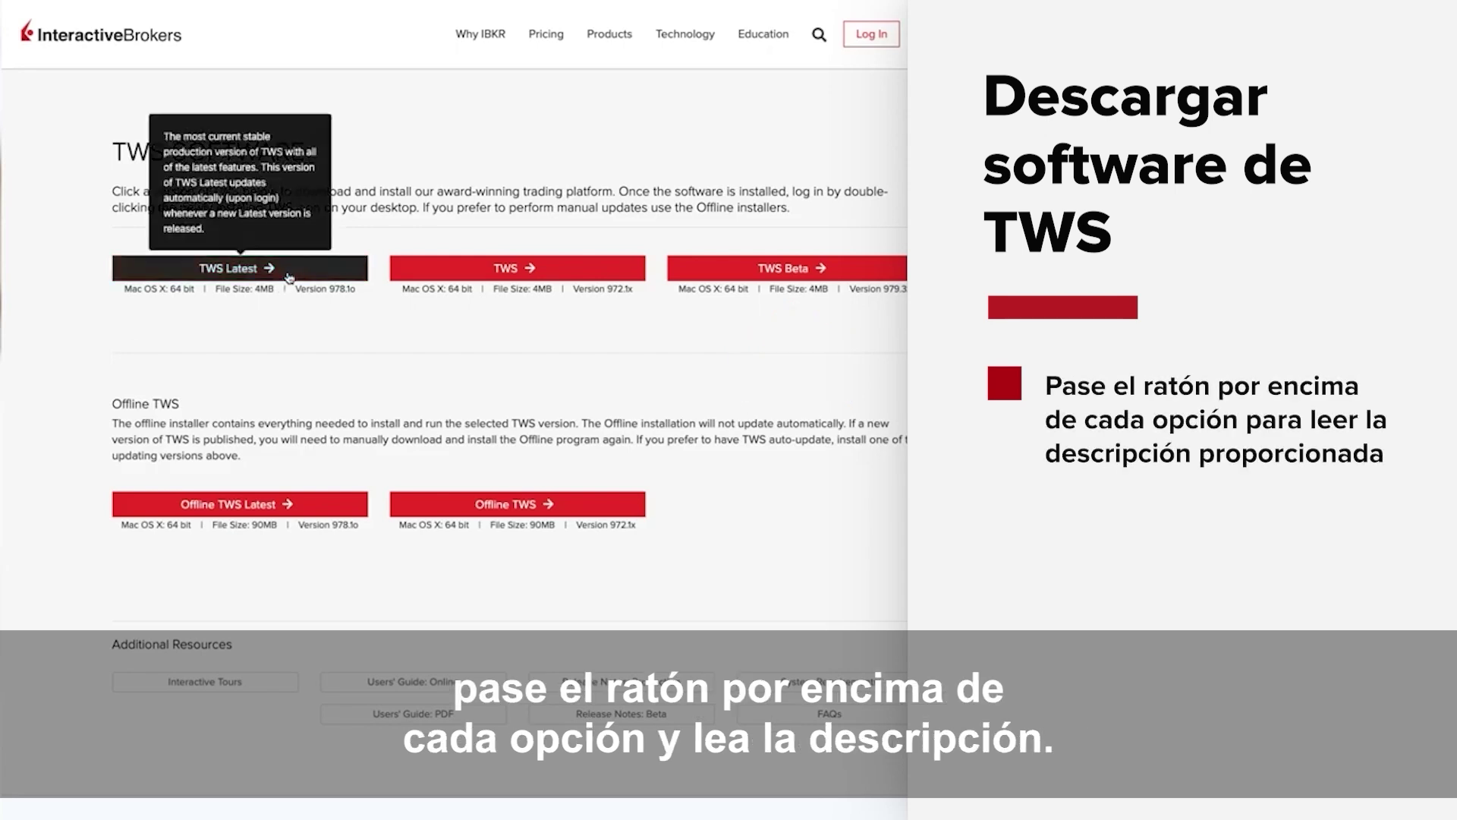
mouse_move(457, 272)
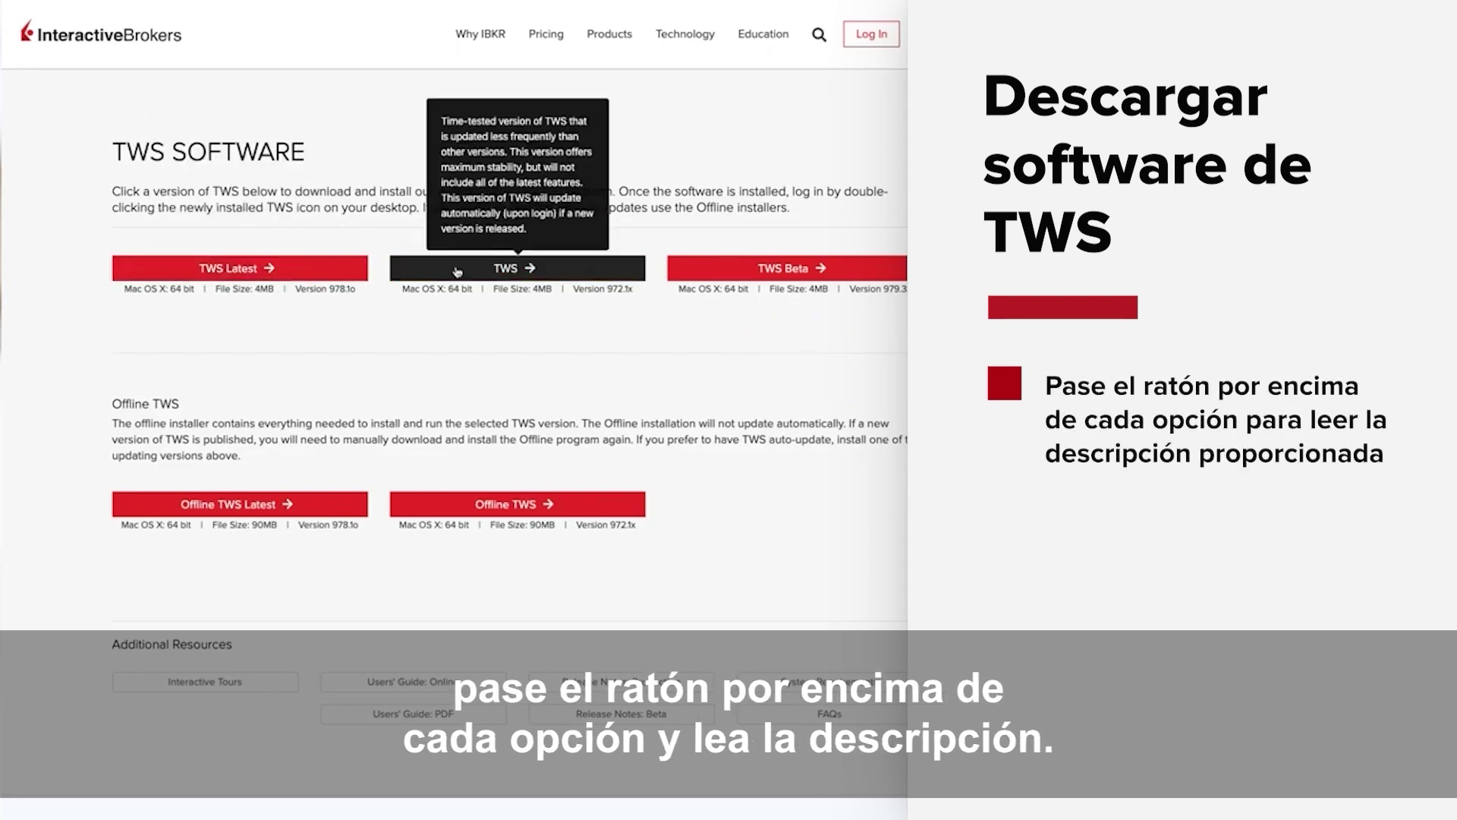
mouse_move(730, 267)
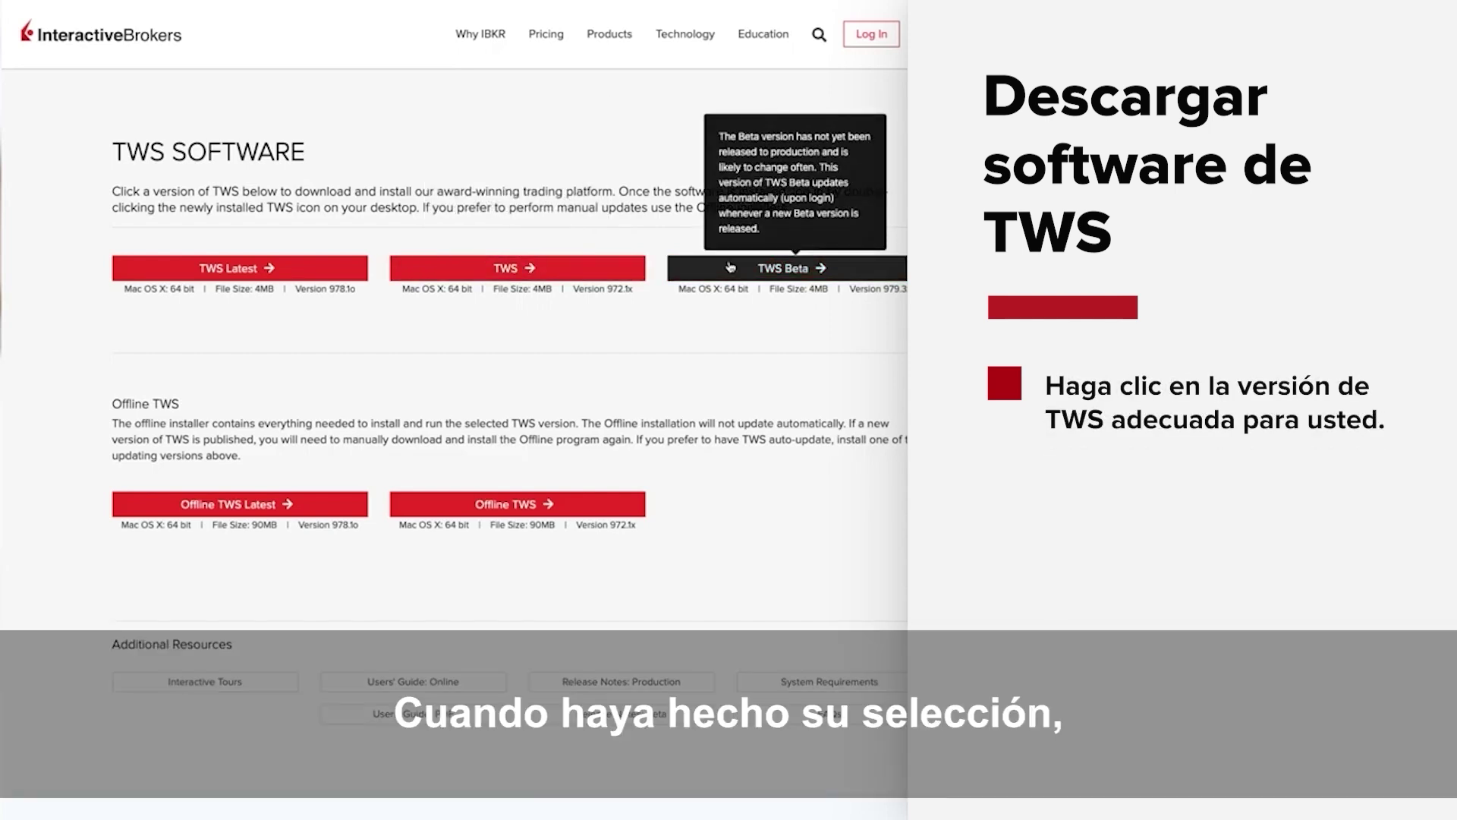
click(236, 268)
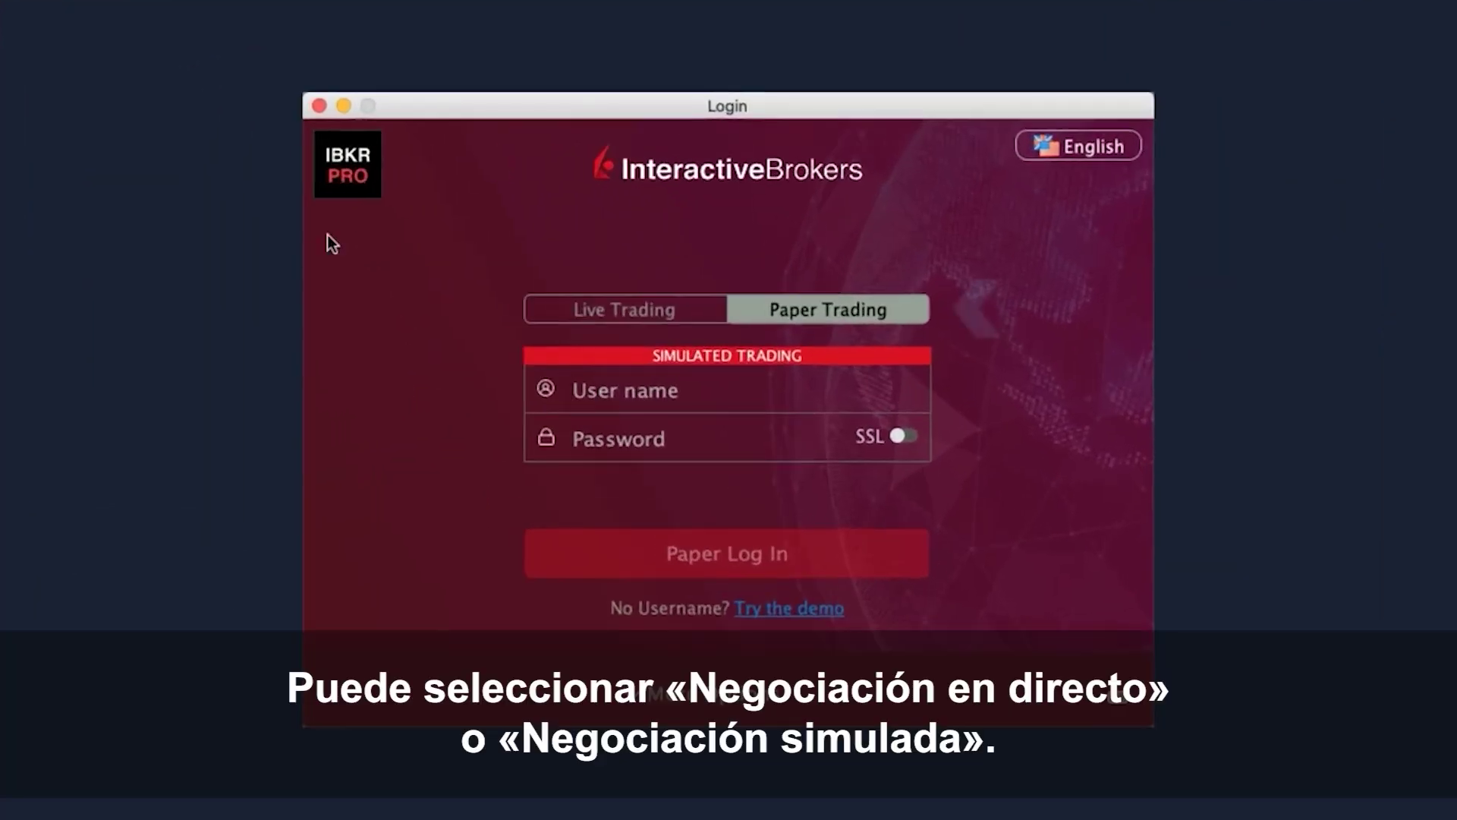
Toggle the login to Live Trading and back to Paper Trading, then expand More Options
click(657, 311)
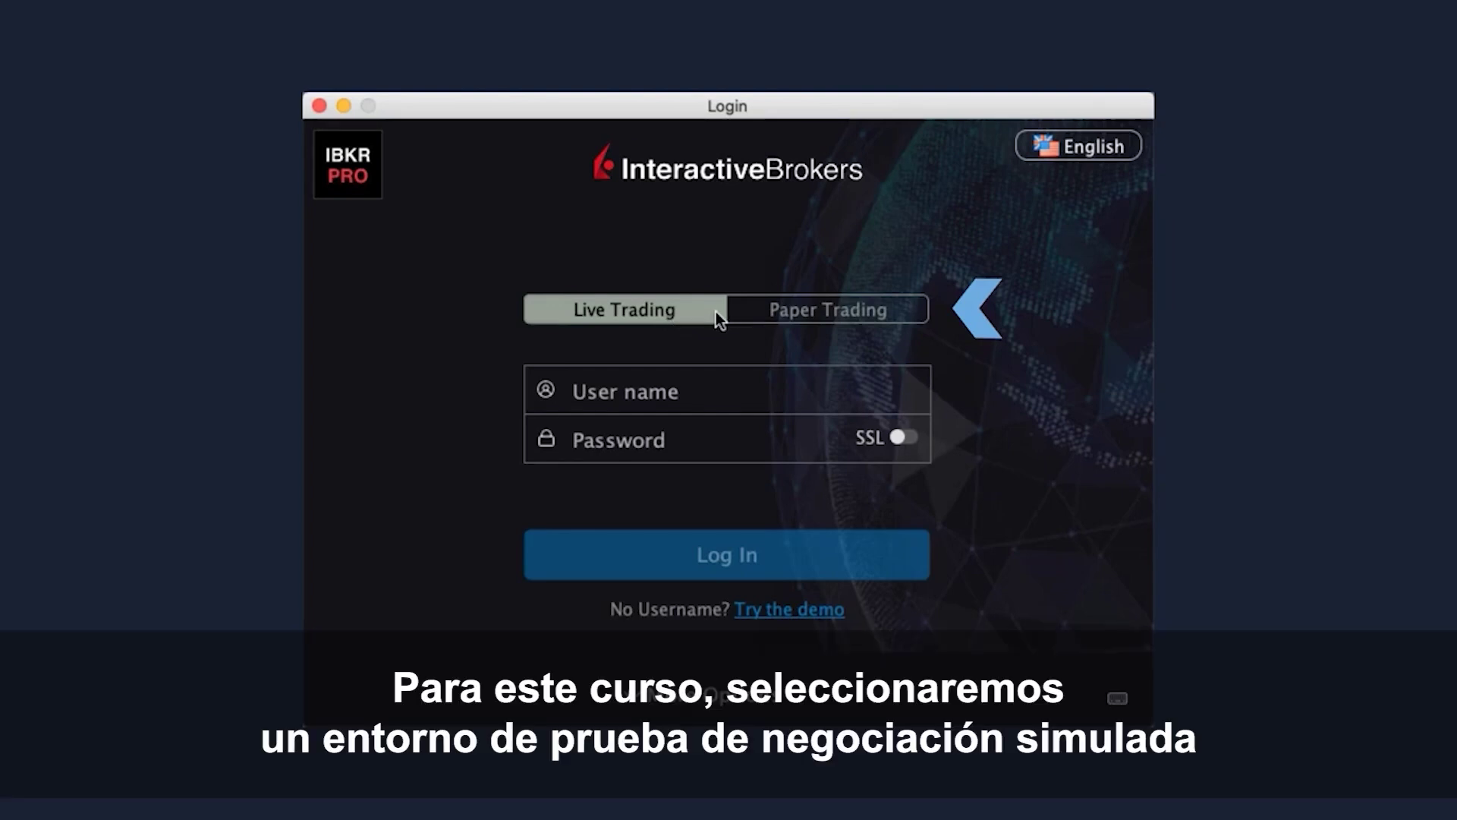
click(740, 309)
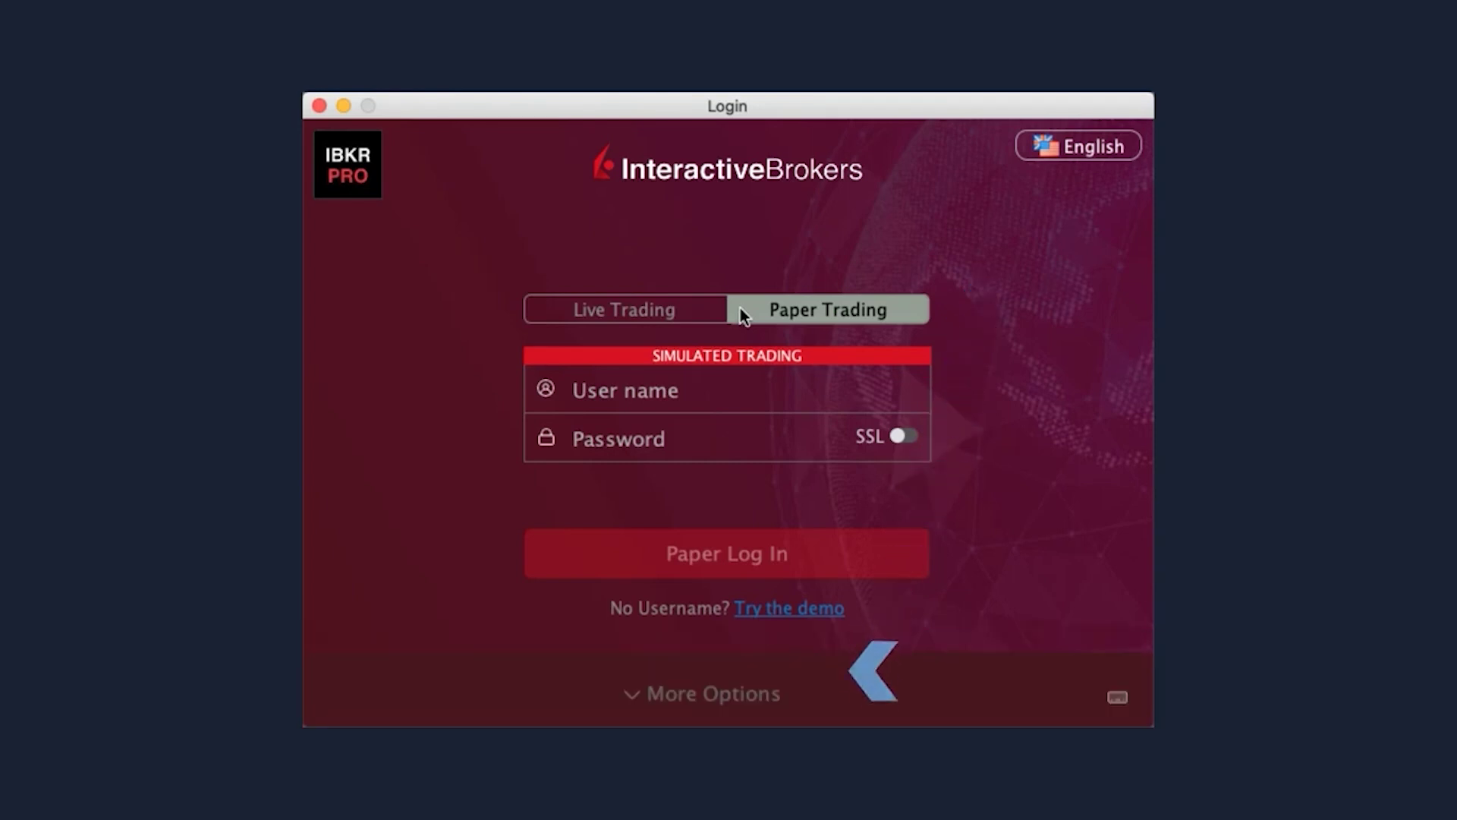
click(739, 687)
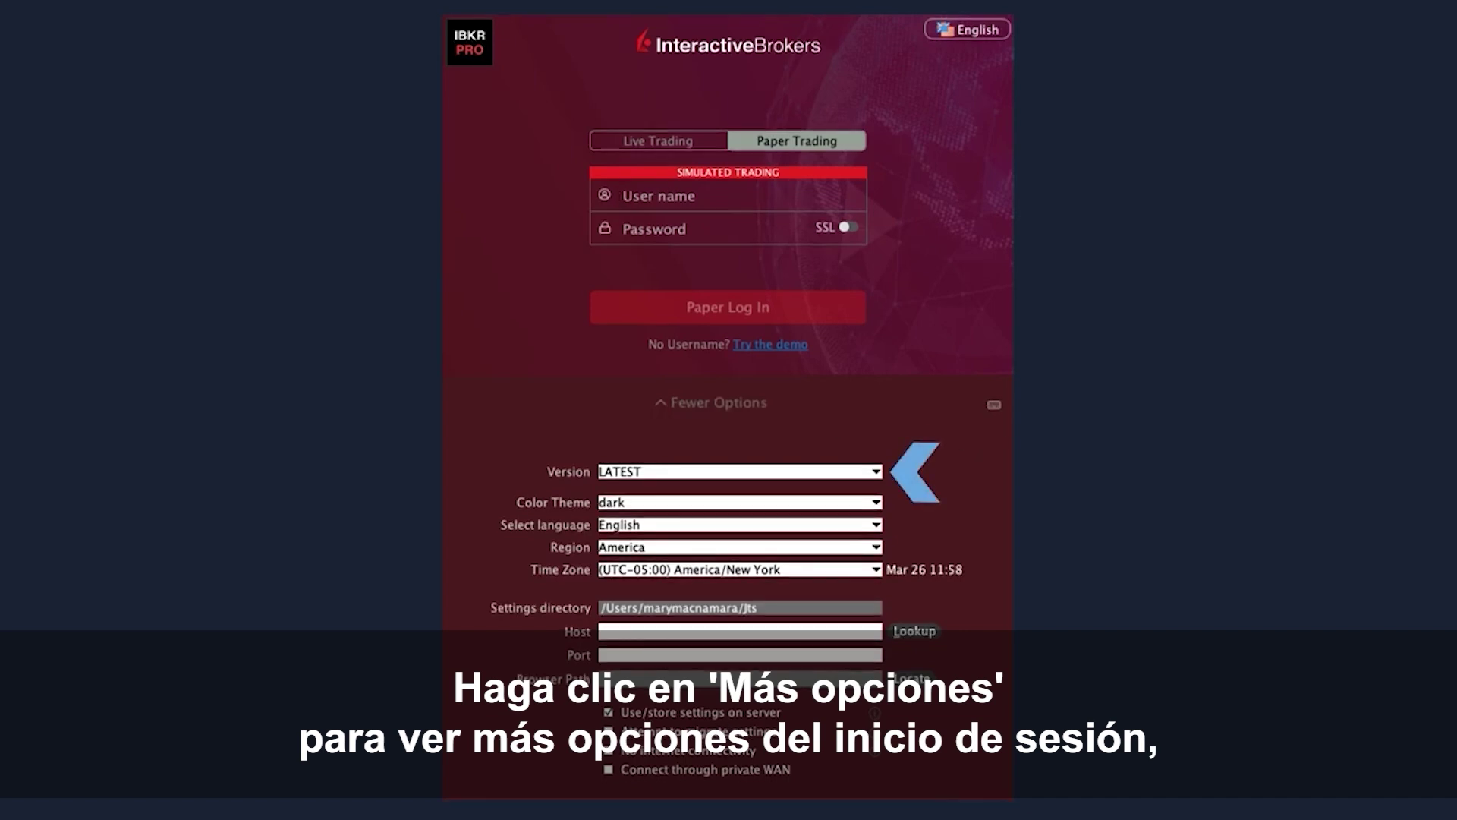
Review the Version and Color Theme lists, keeping LATEST and the dark theme
click(877, 472)
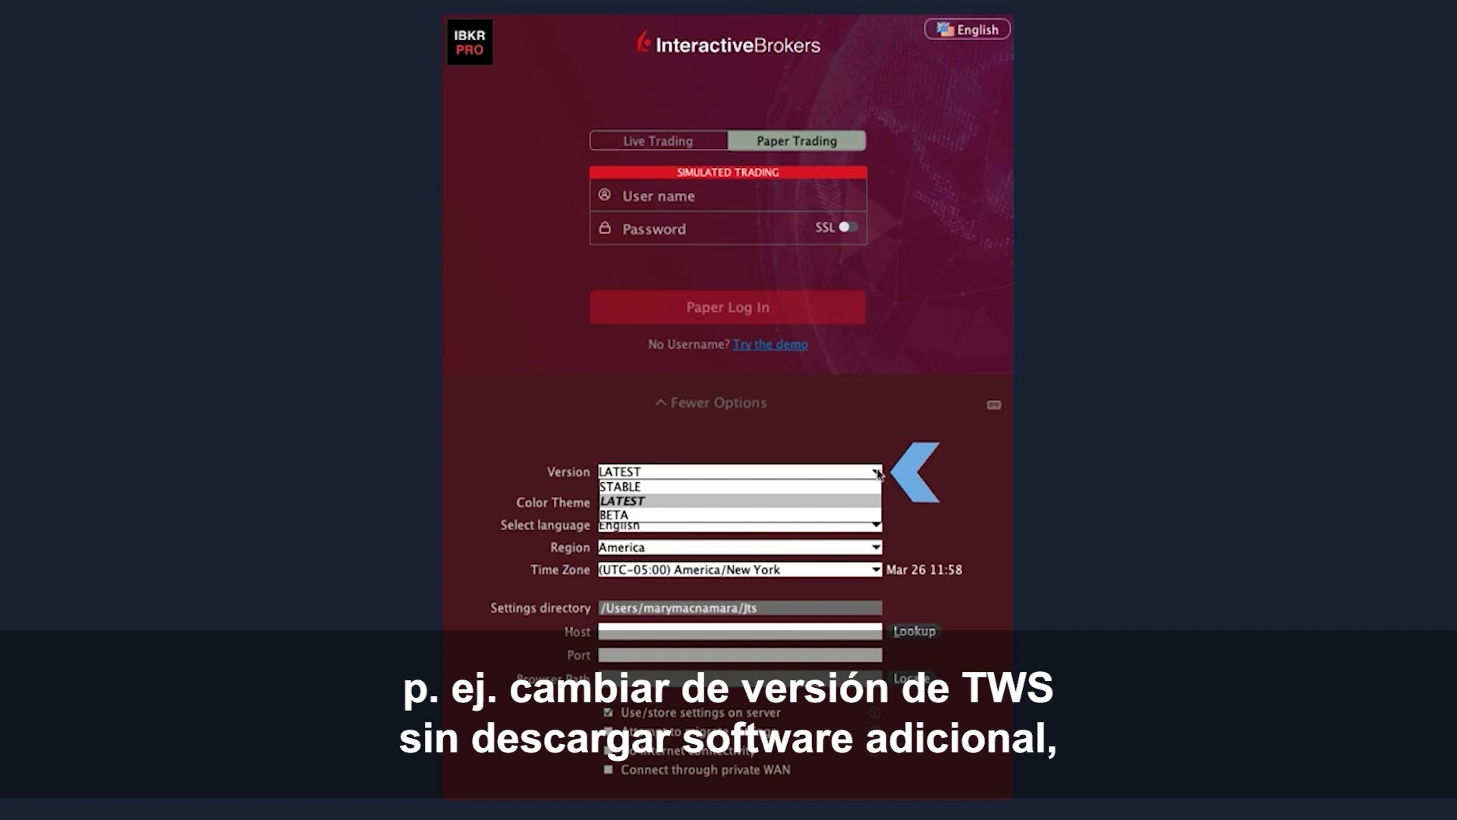
click(878, 472)
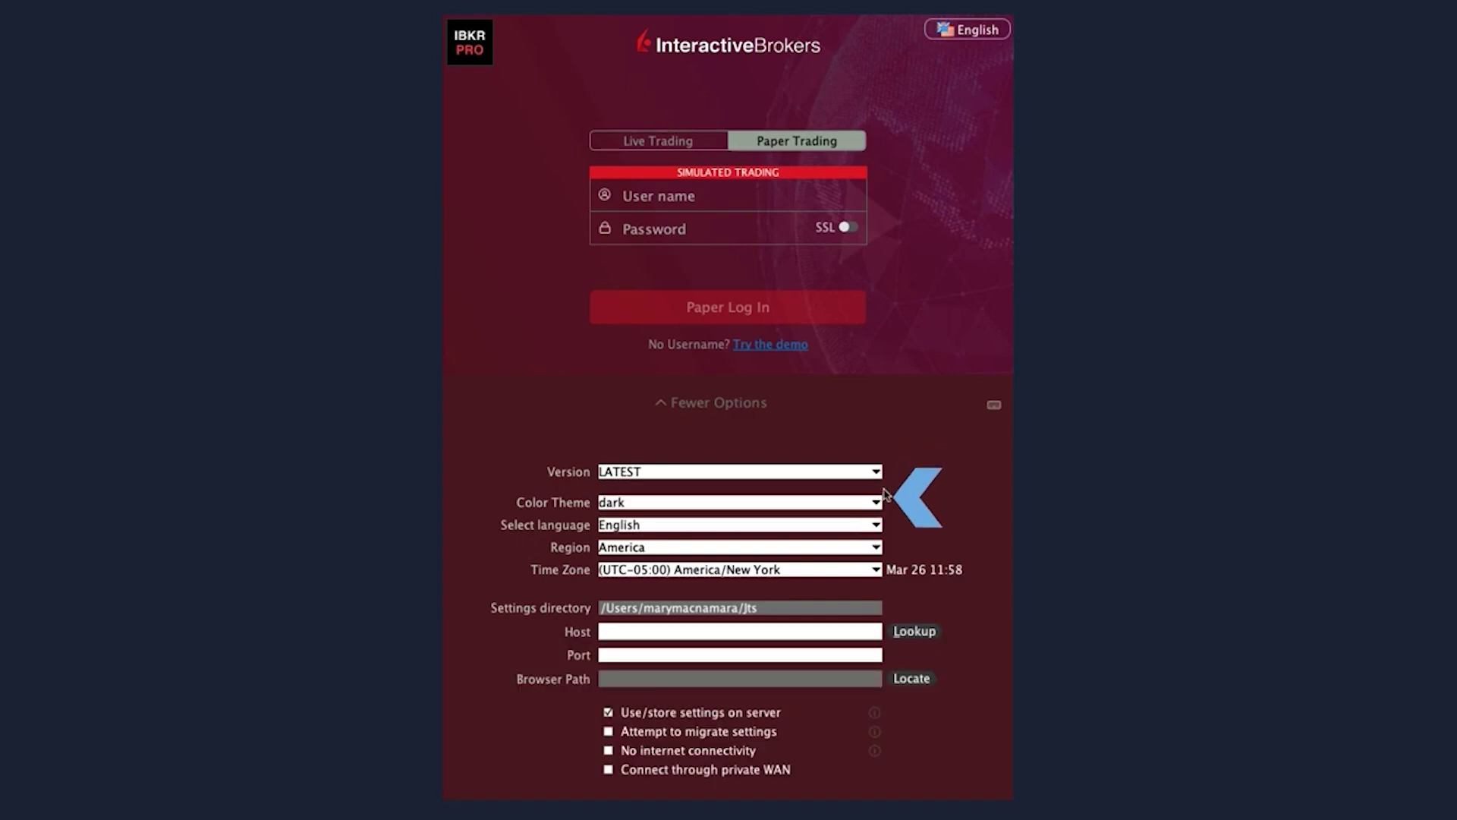
click(877, 502)
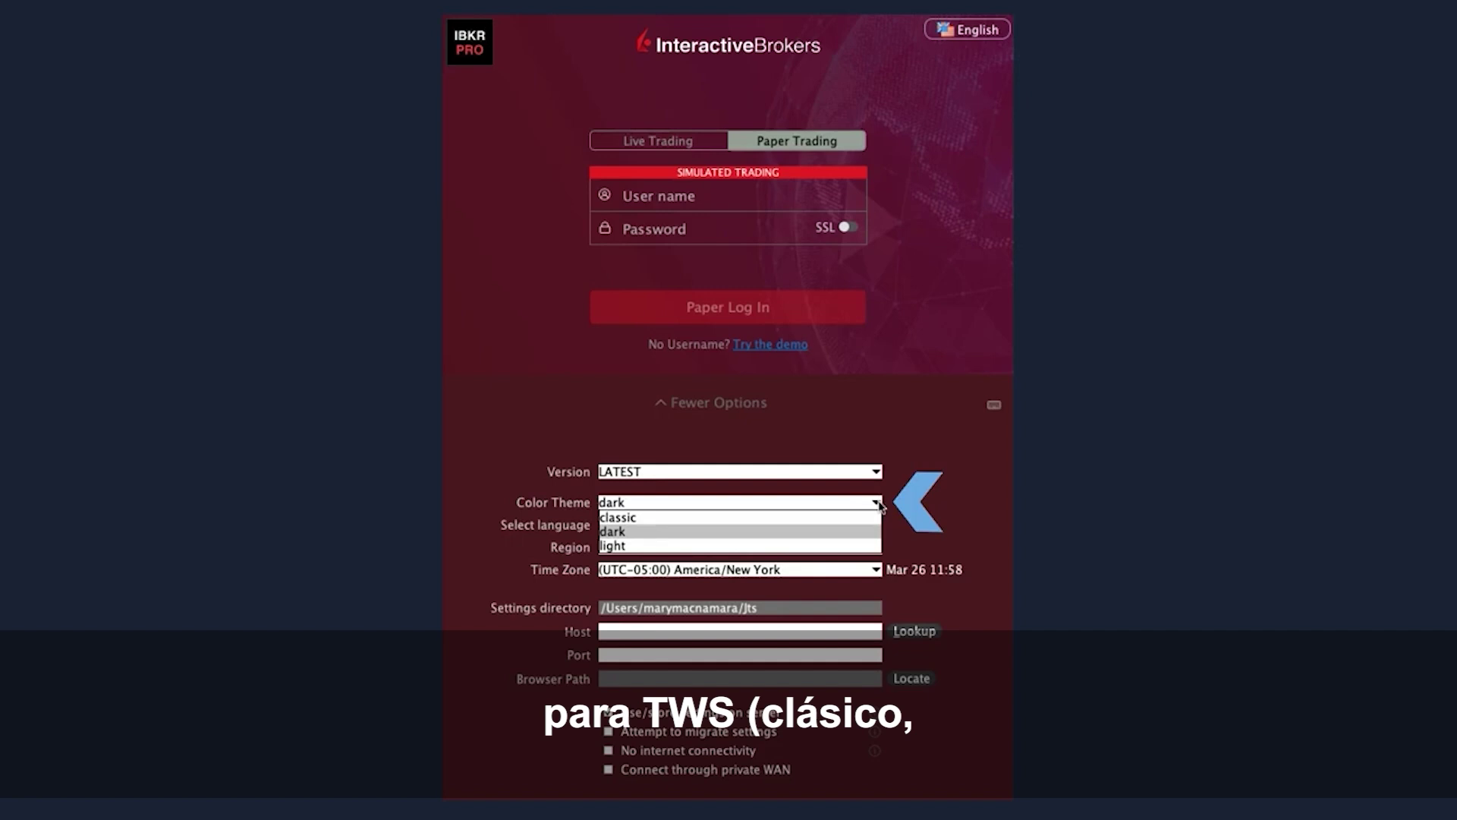
click(878, 504)
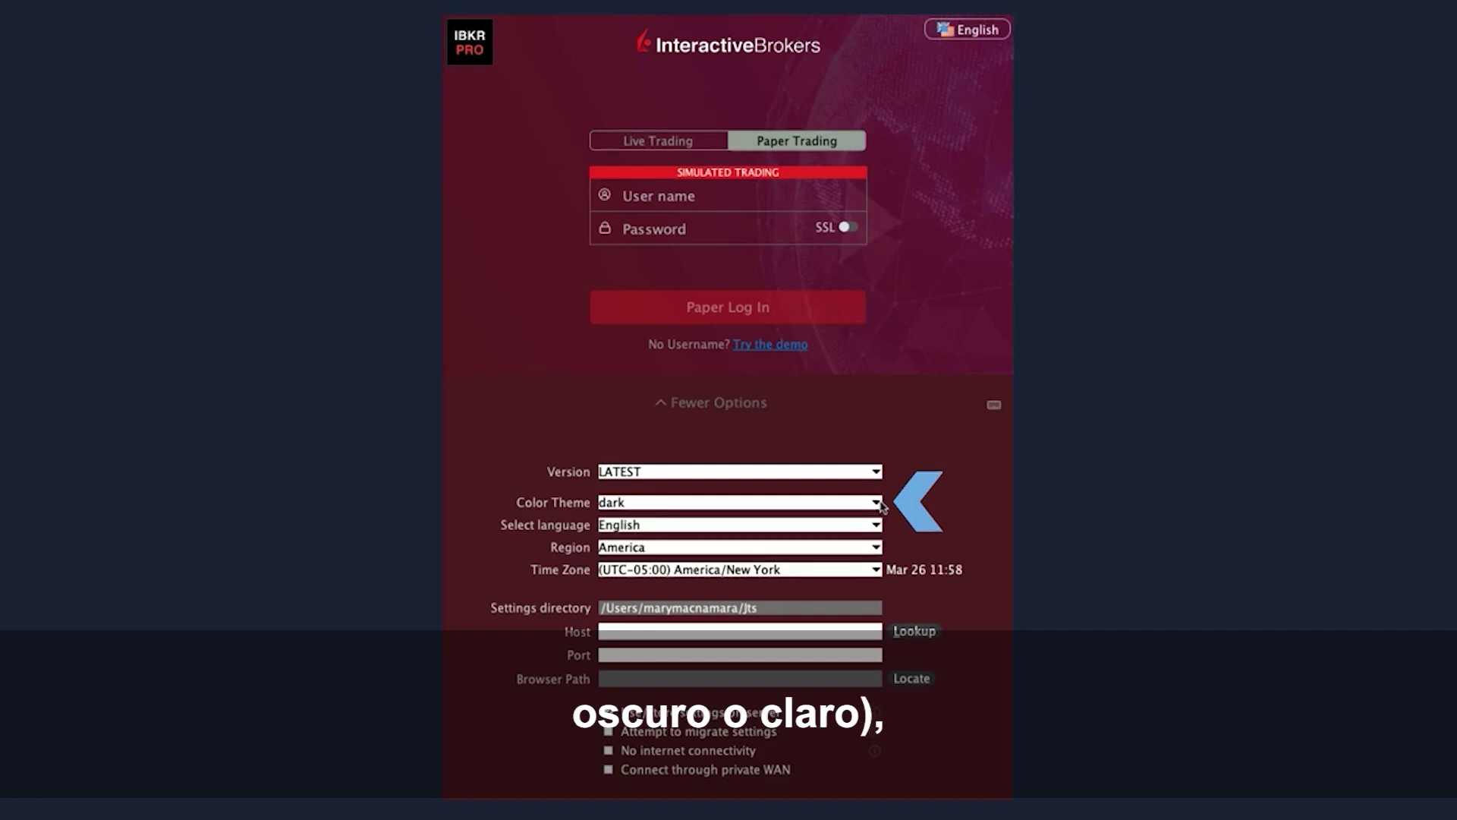
Keep English, America and America/New York, then show the store-settings-on-server help
click(876, 527)
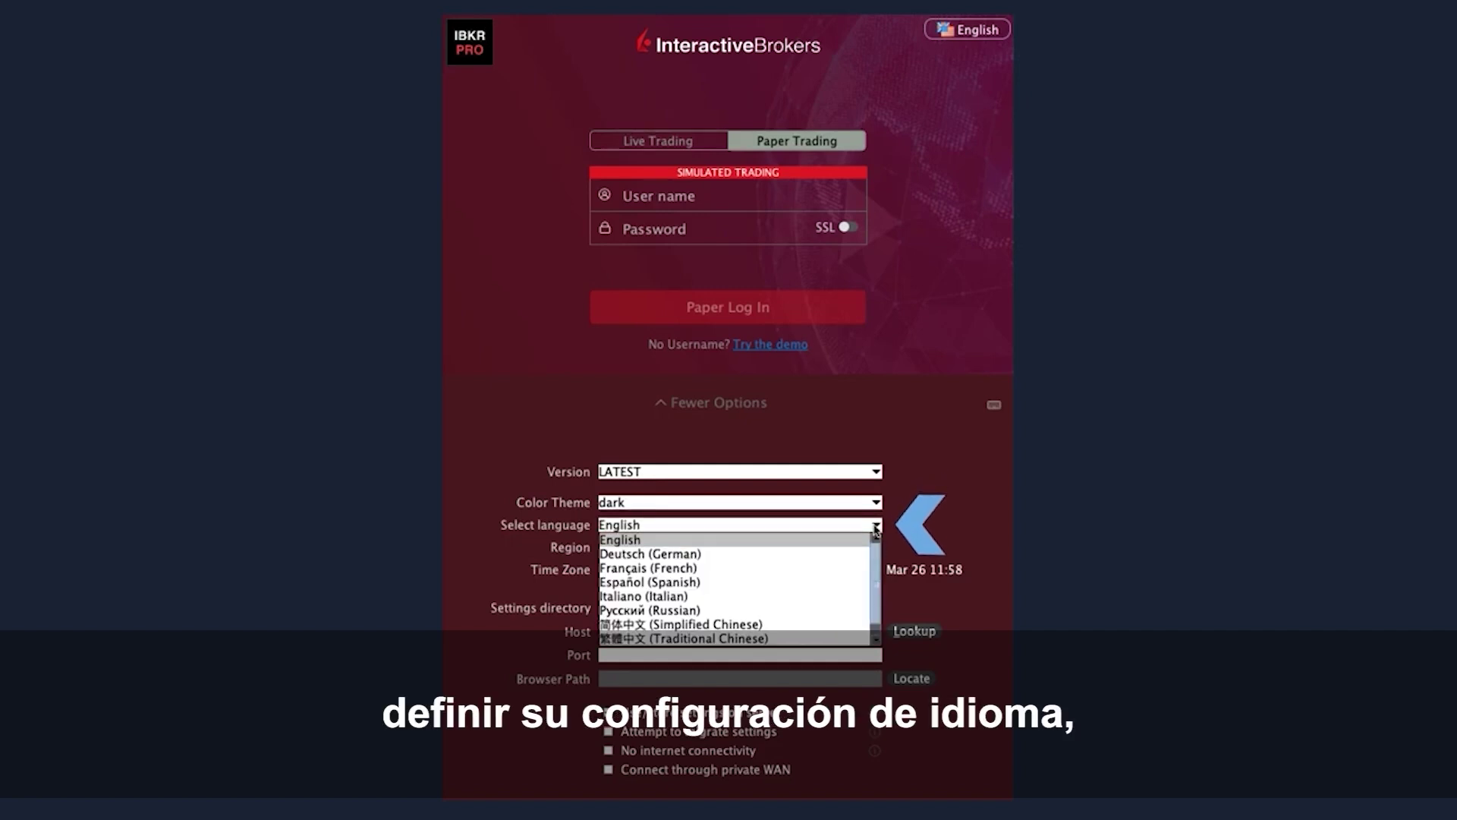
click(876, 548)
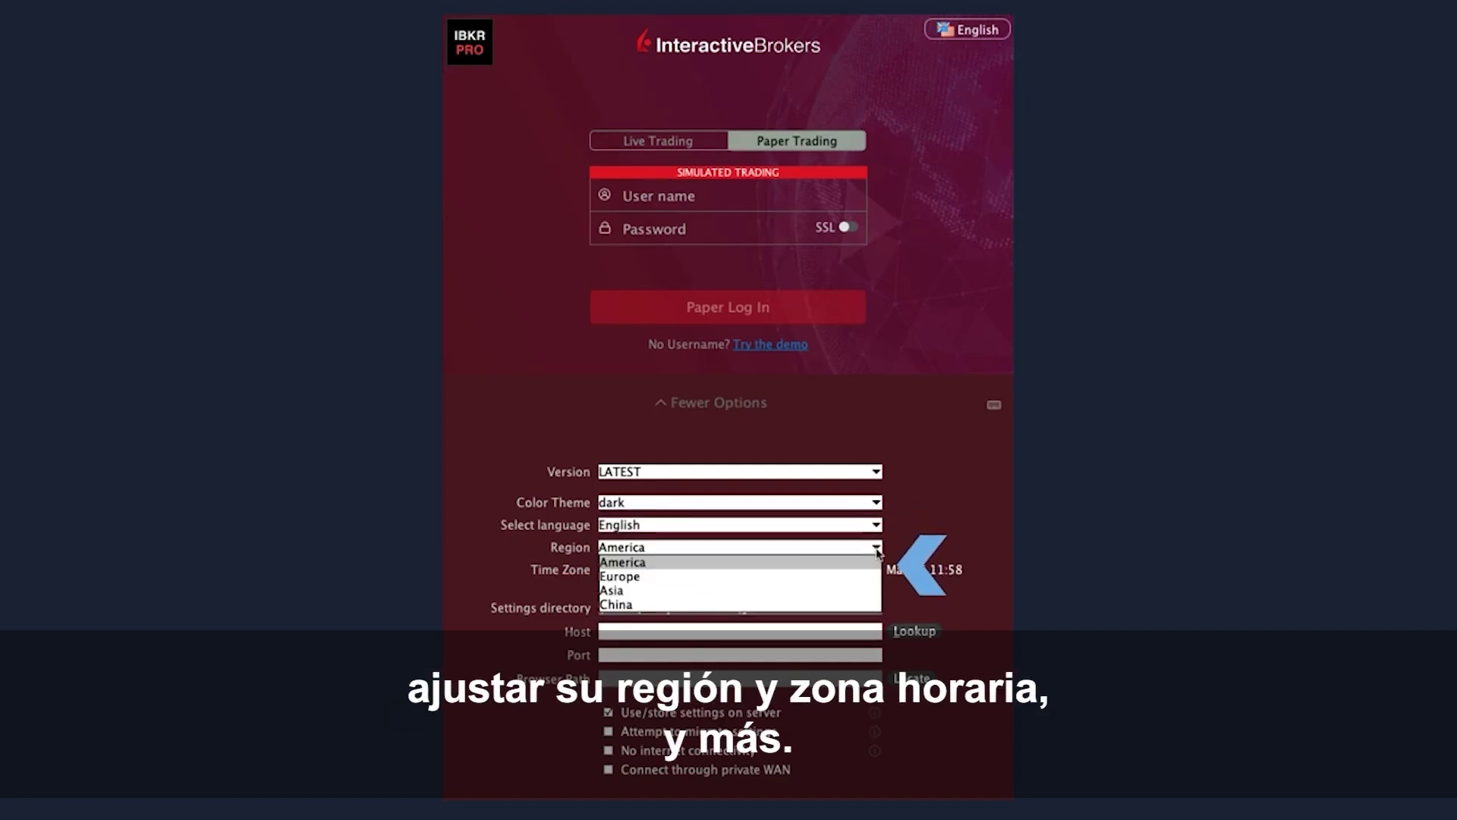
click(877, 570)
click(877, 572)
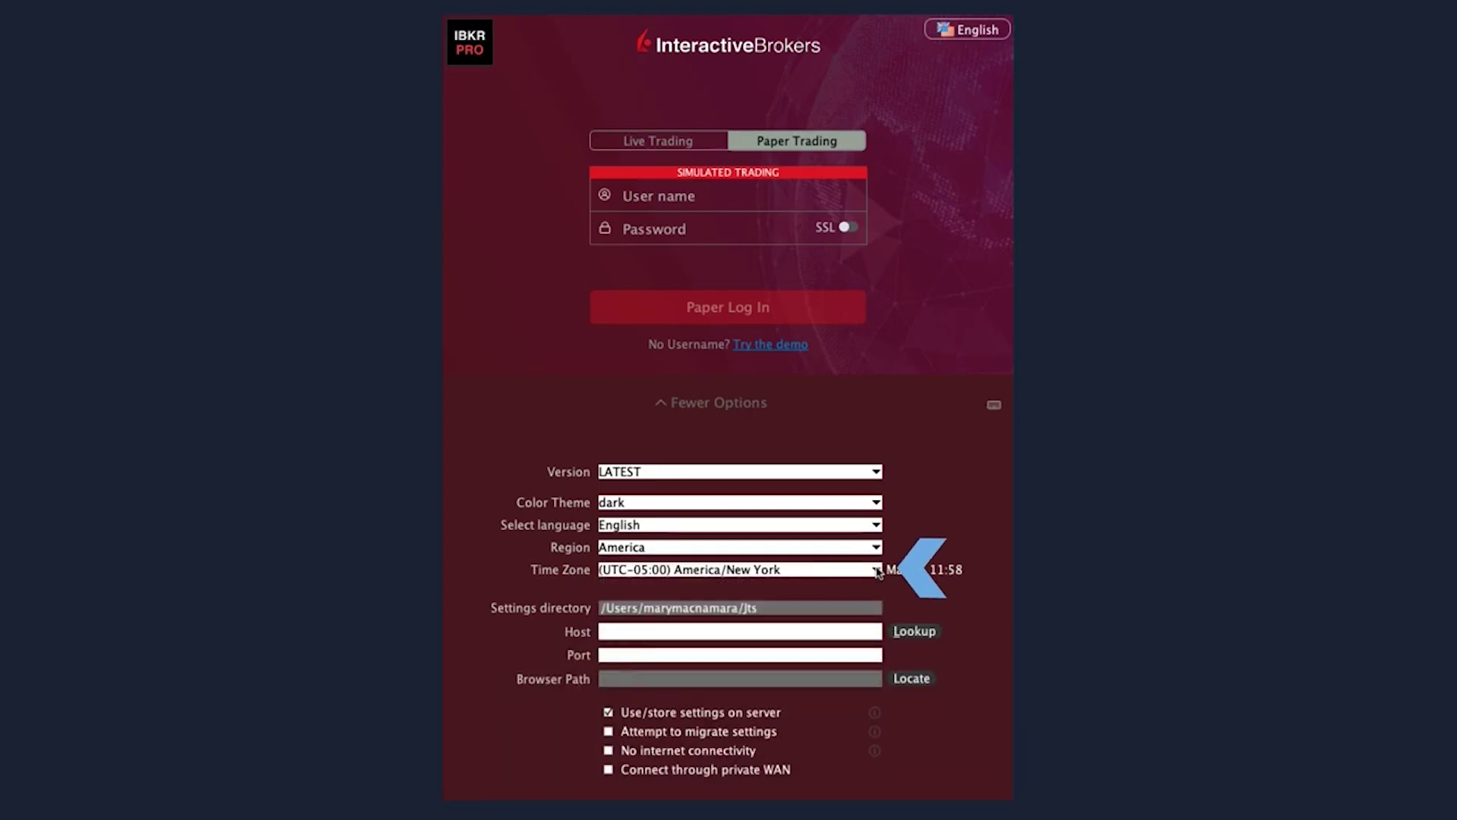
click(874, 711)
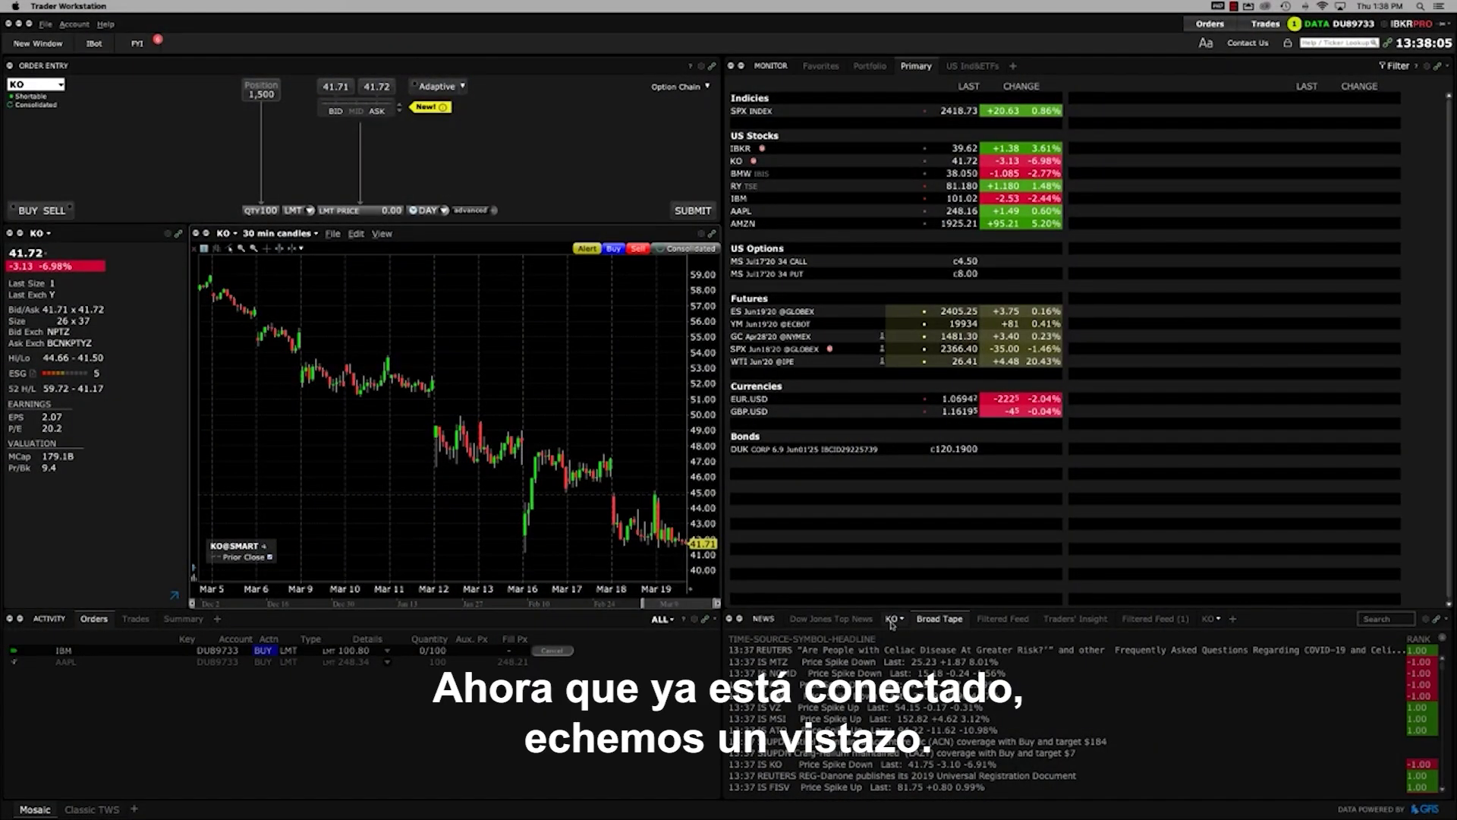
Show KO news headlines and set Order Entry to a KO buy at a 41.73 limit
click(892, 619)
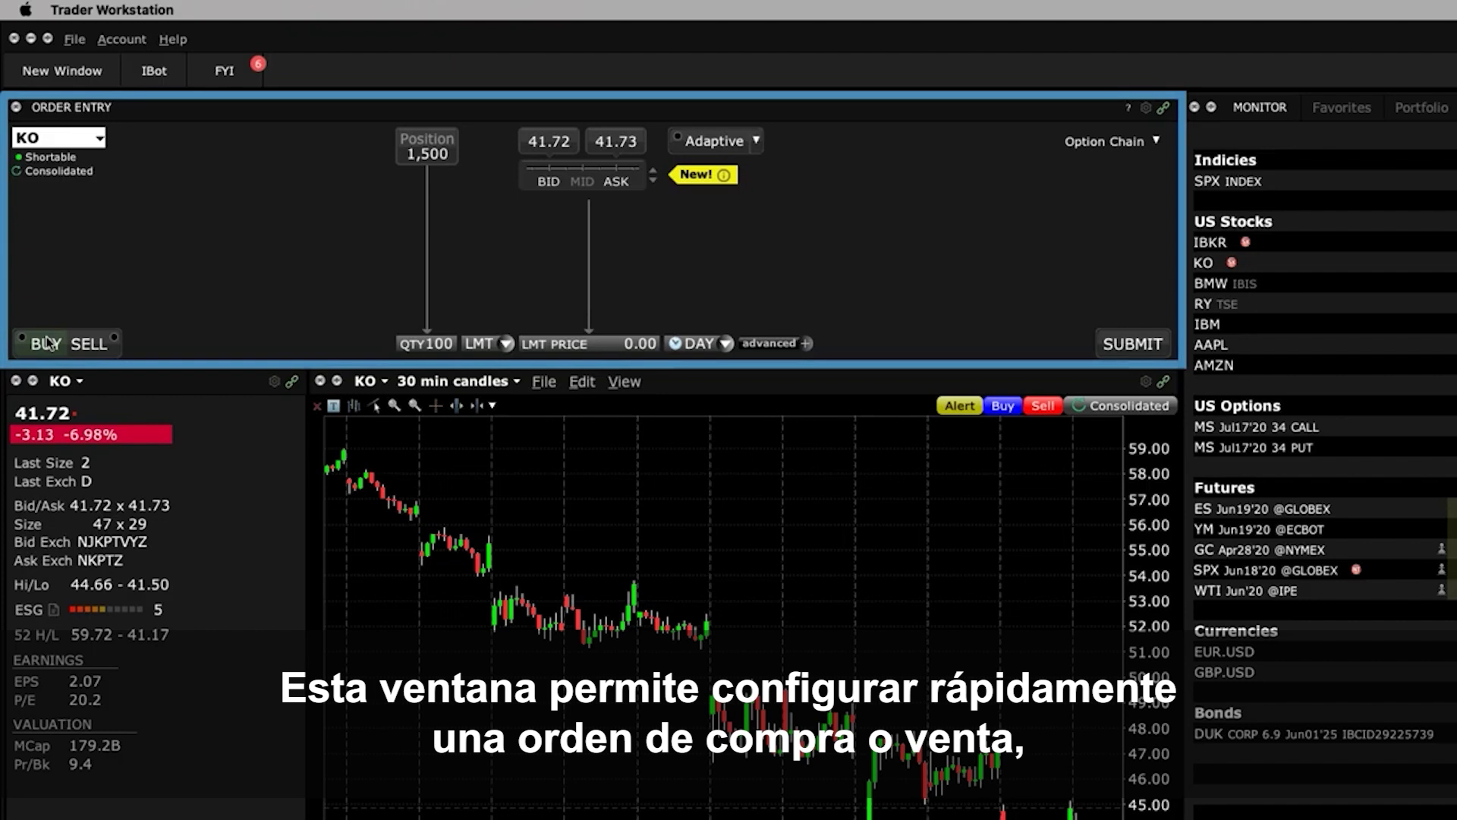
click(47, 343)
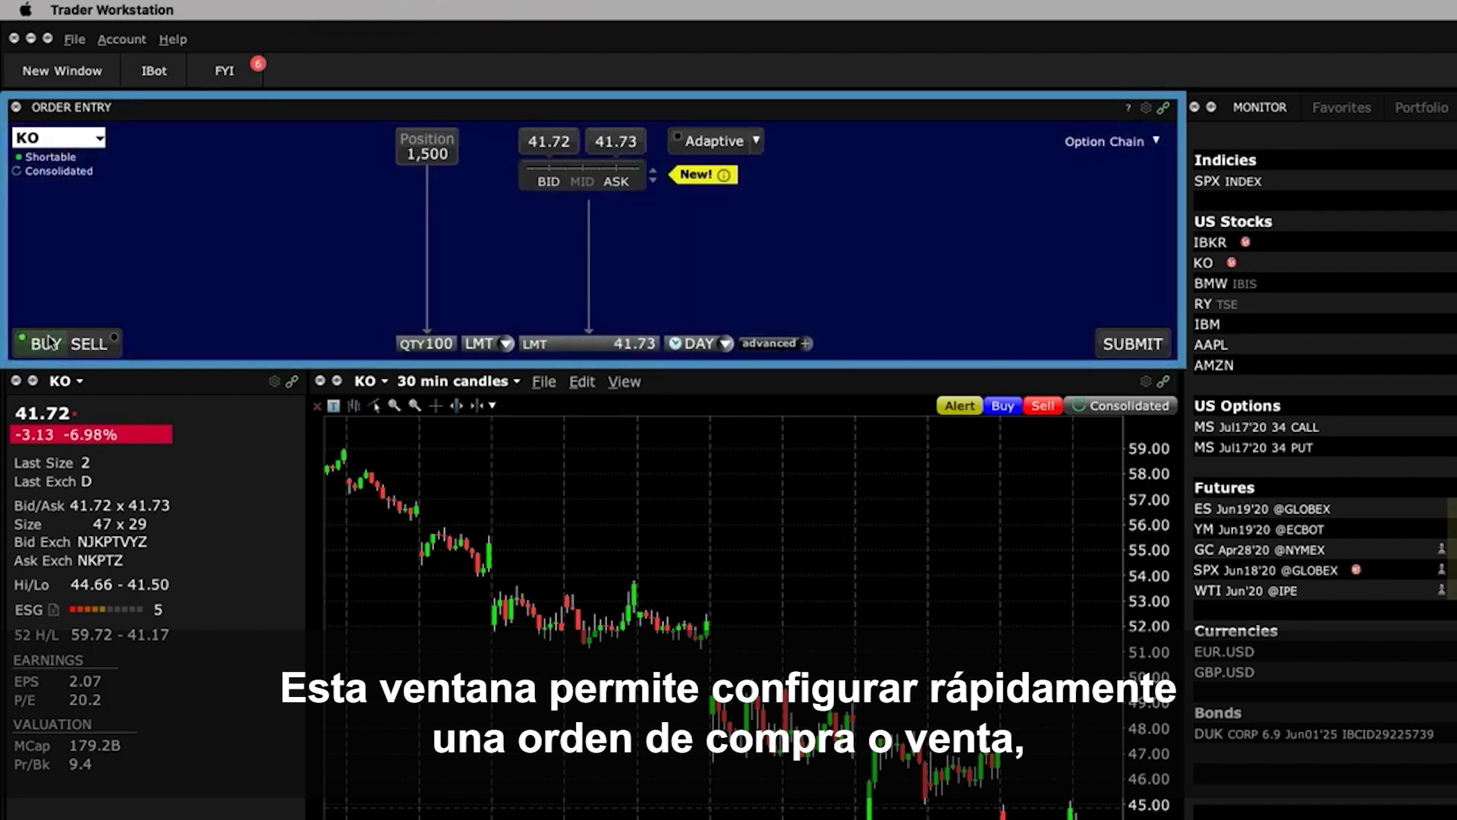
click(94, 327)
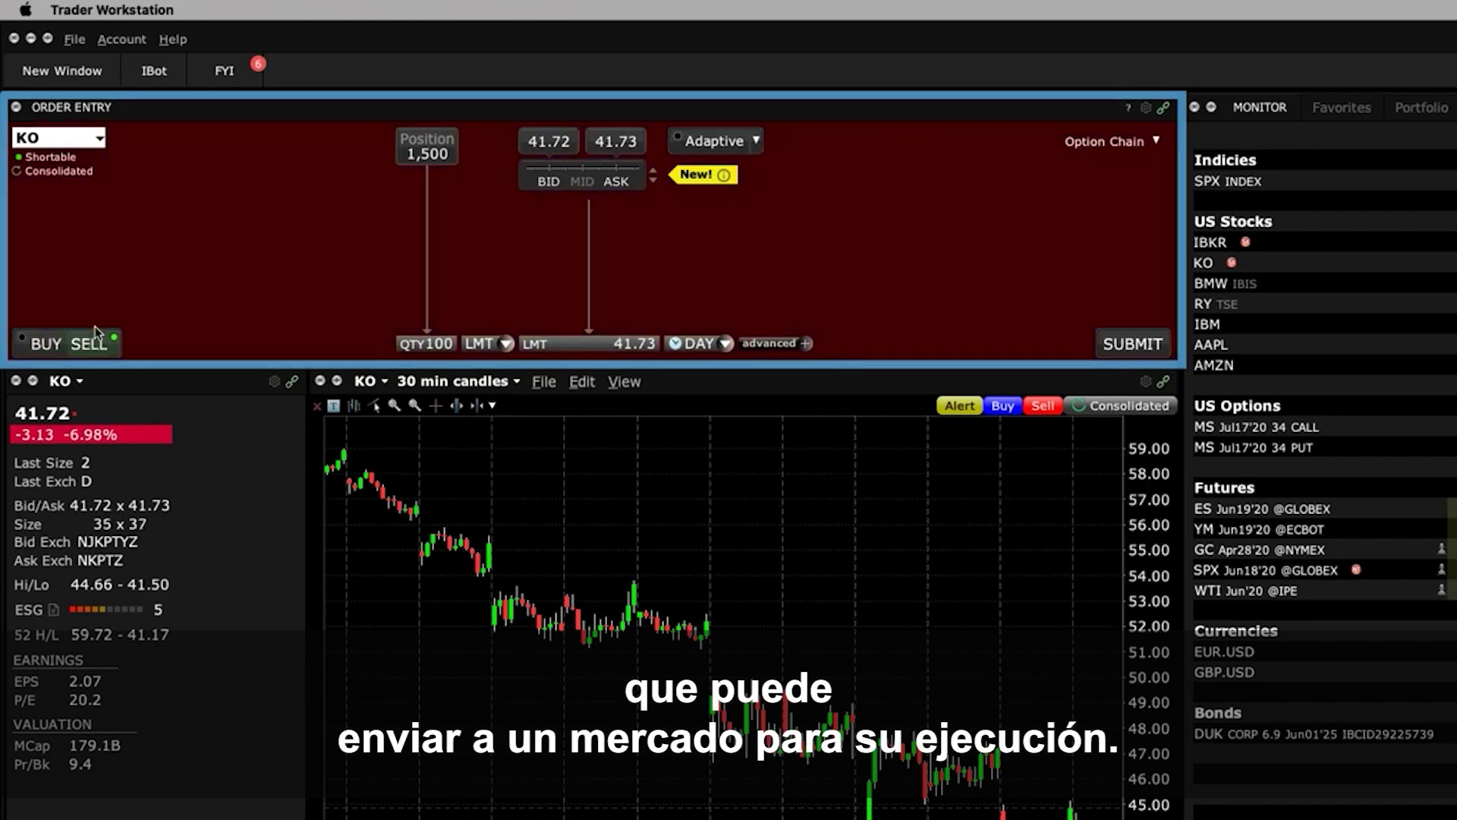
click(97, 327)
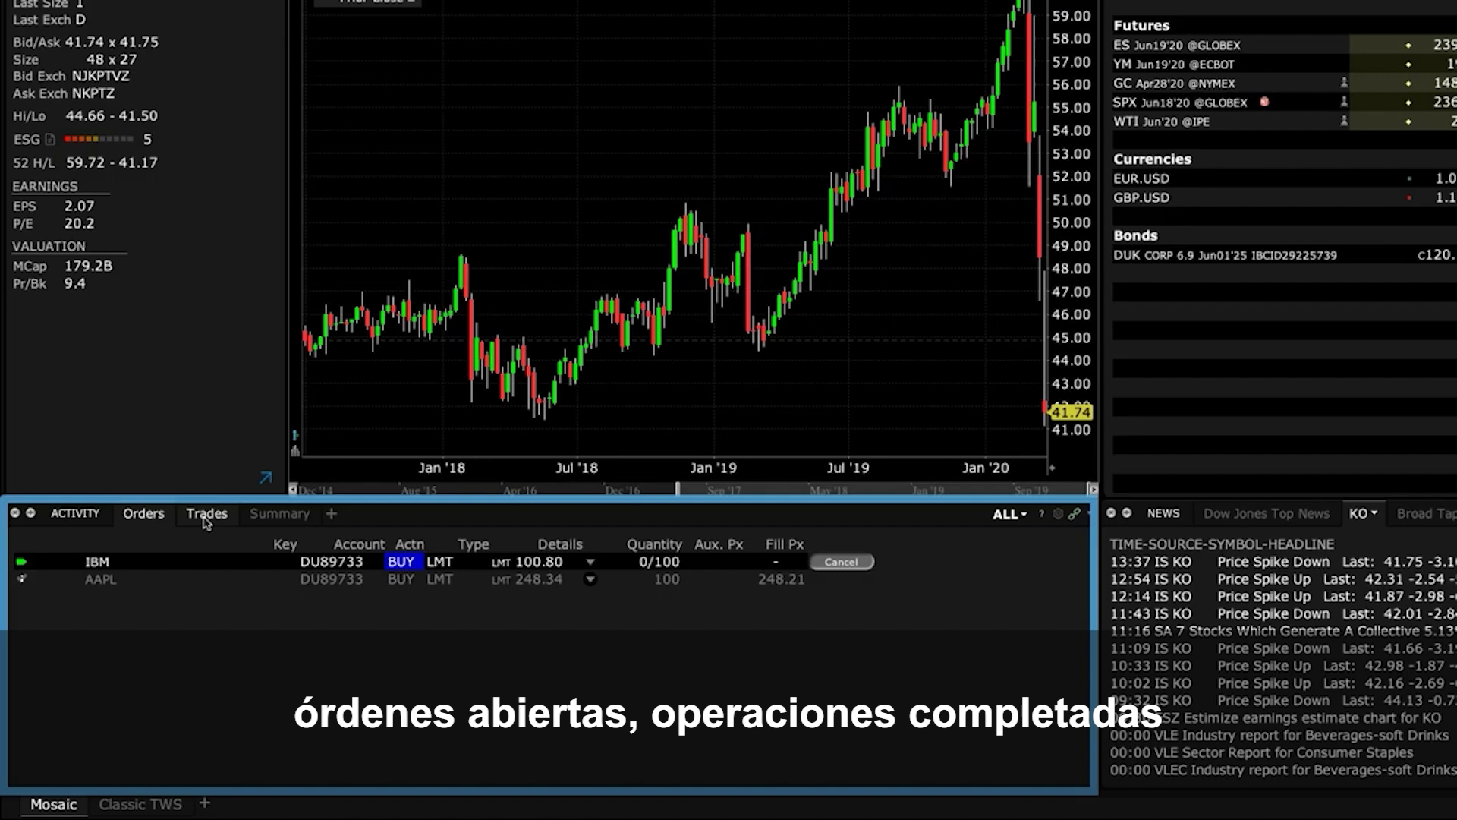
Switch the Activity panel to the Trades list, then to the Summary view
click(205, 516)
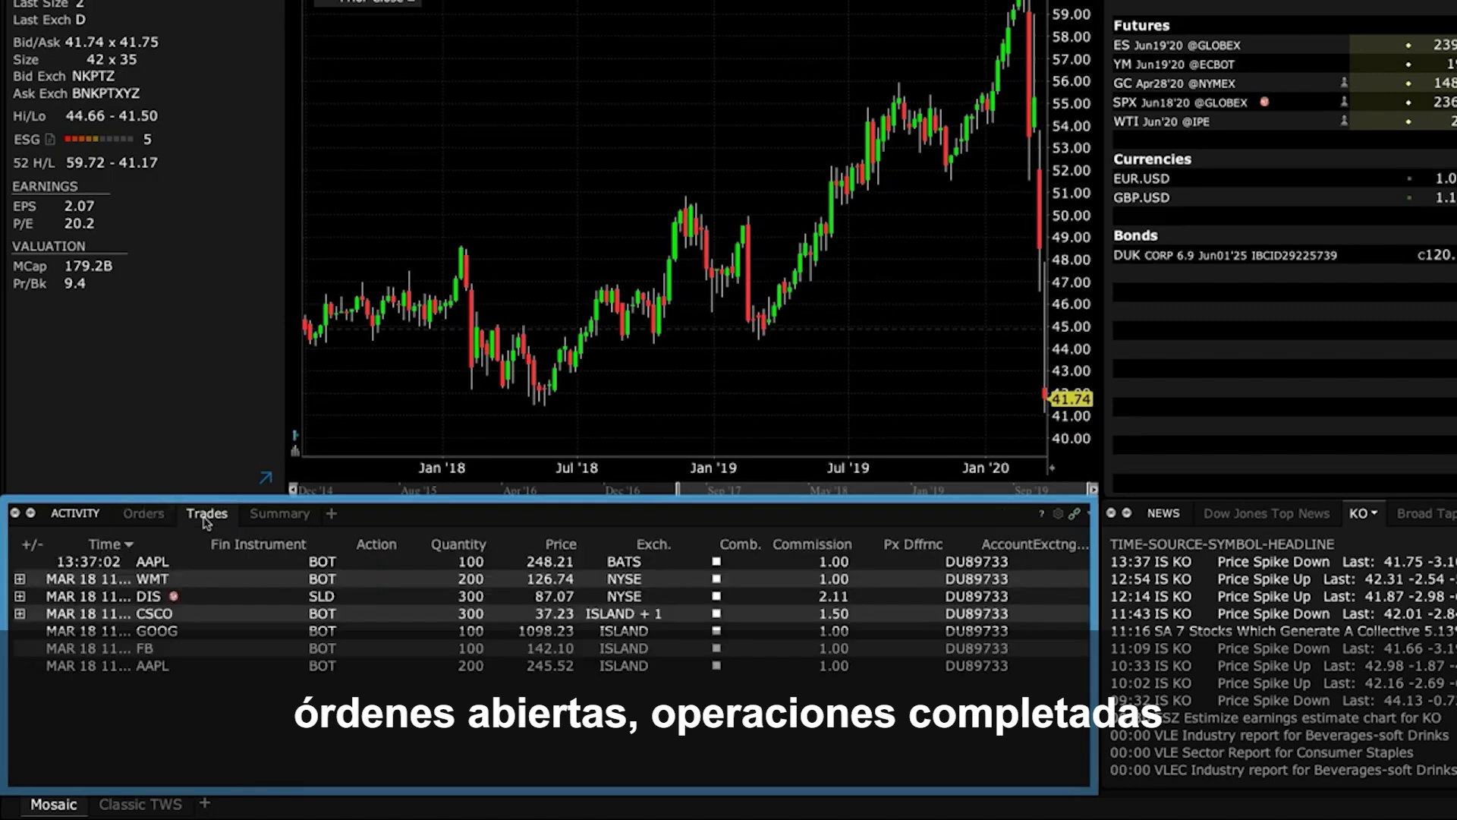
click(261, 522)
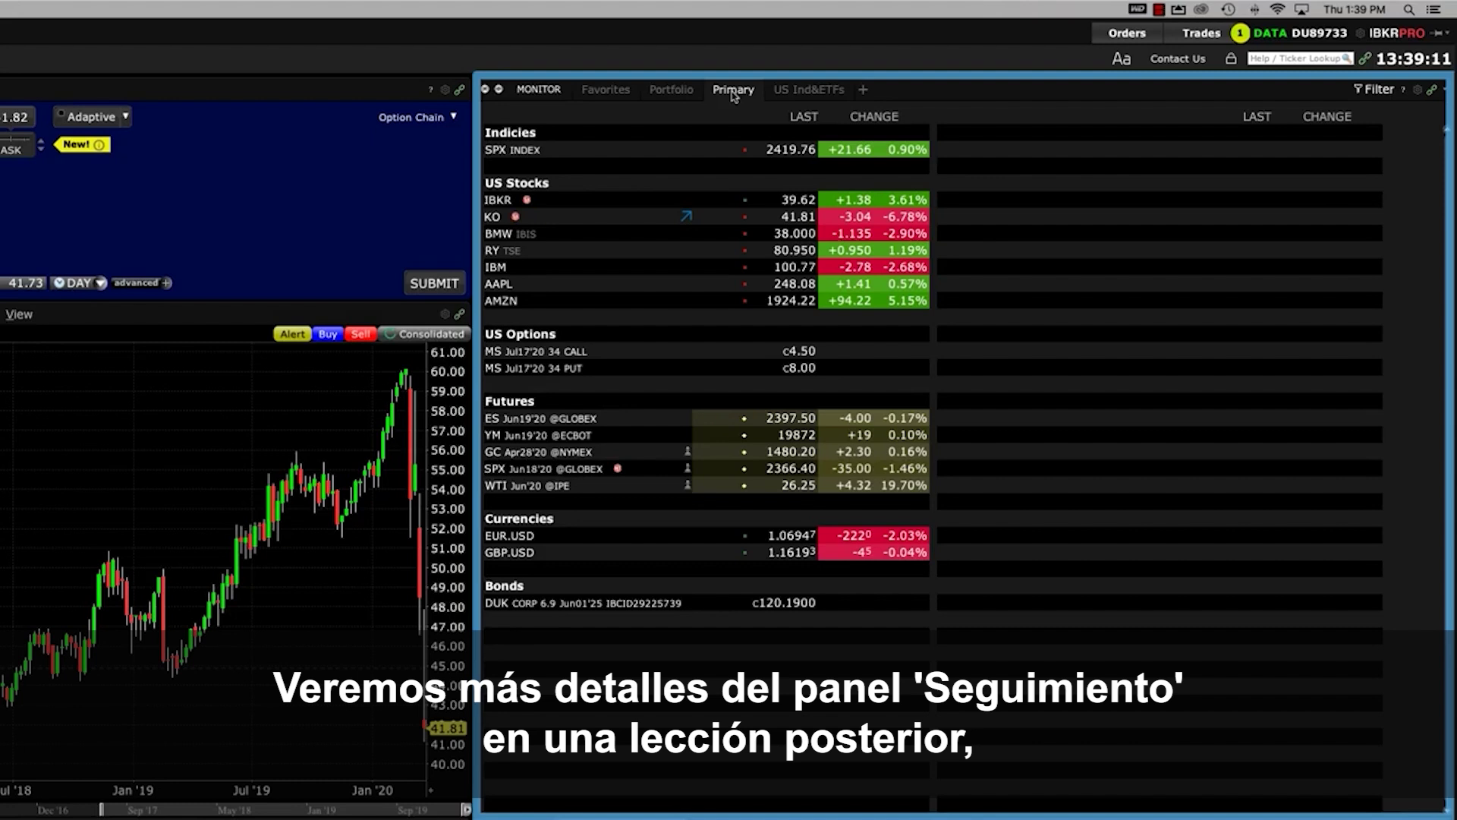
View Portfolio, preview the new-tab options, then return the Monitor to the Primary watchlist
click(680, 91)
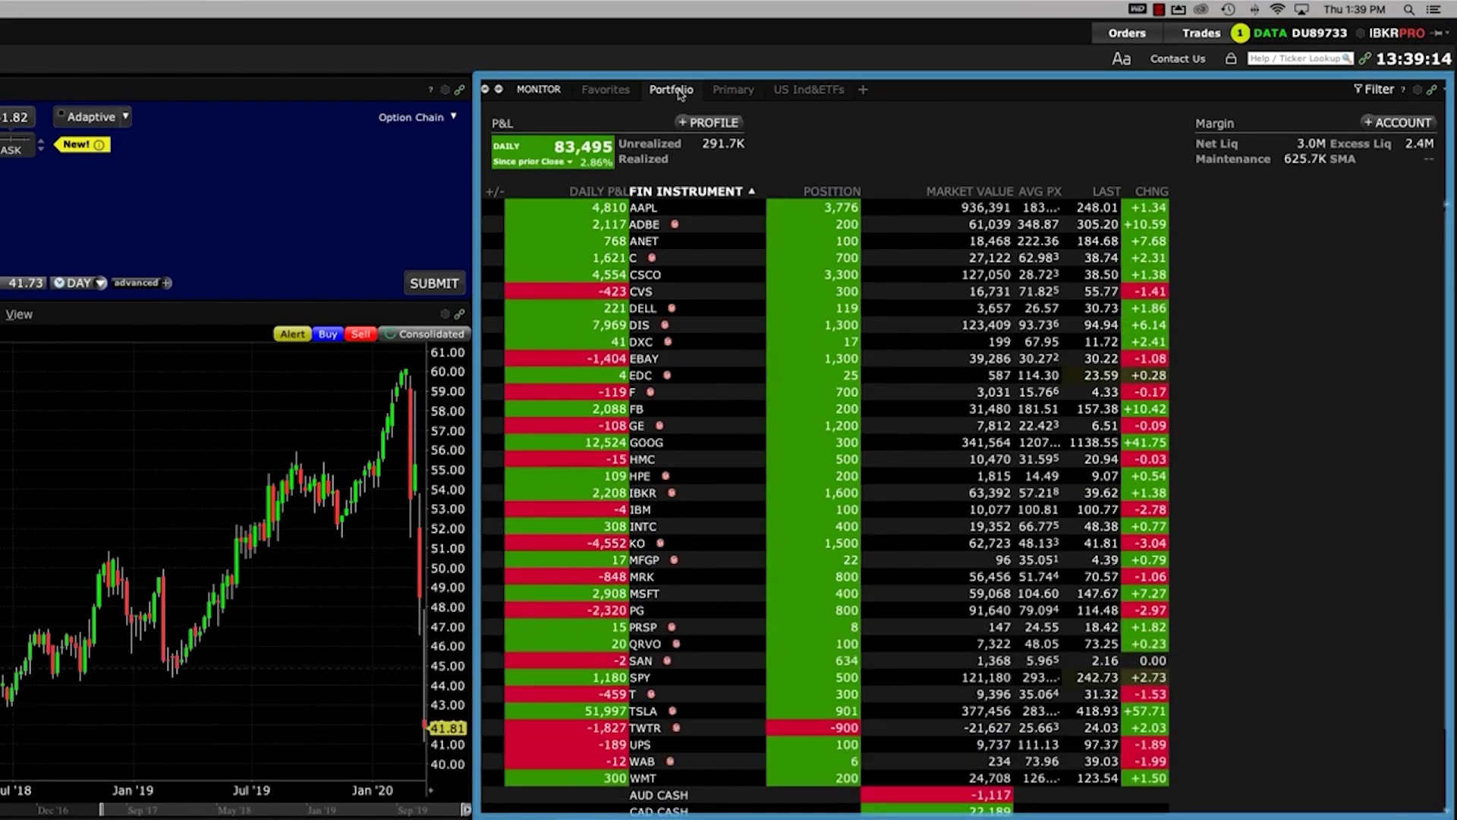
click(863, 89)
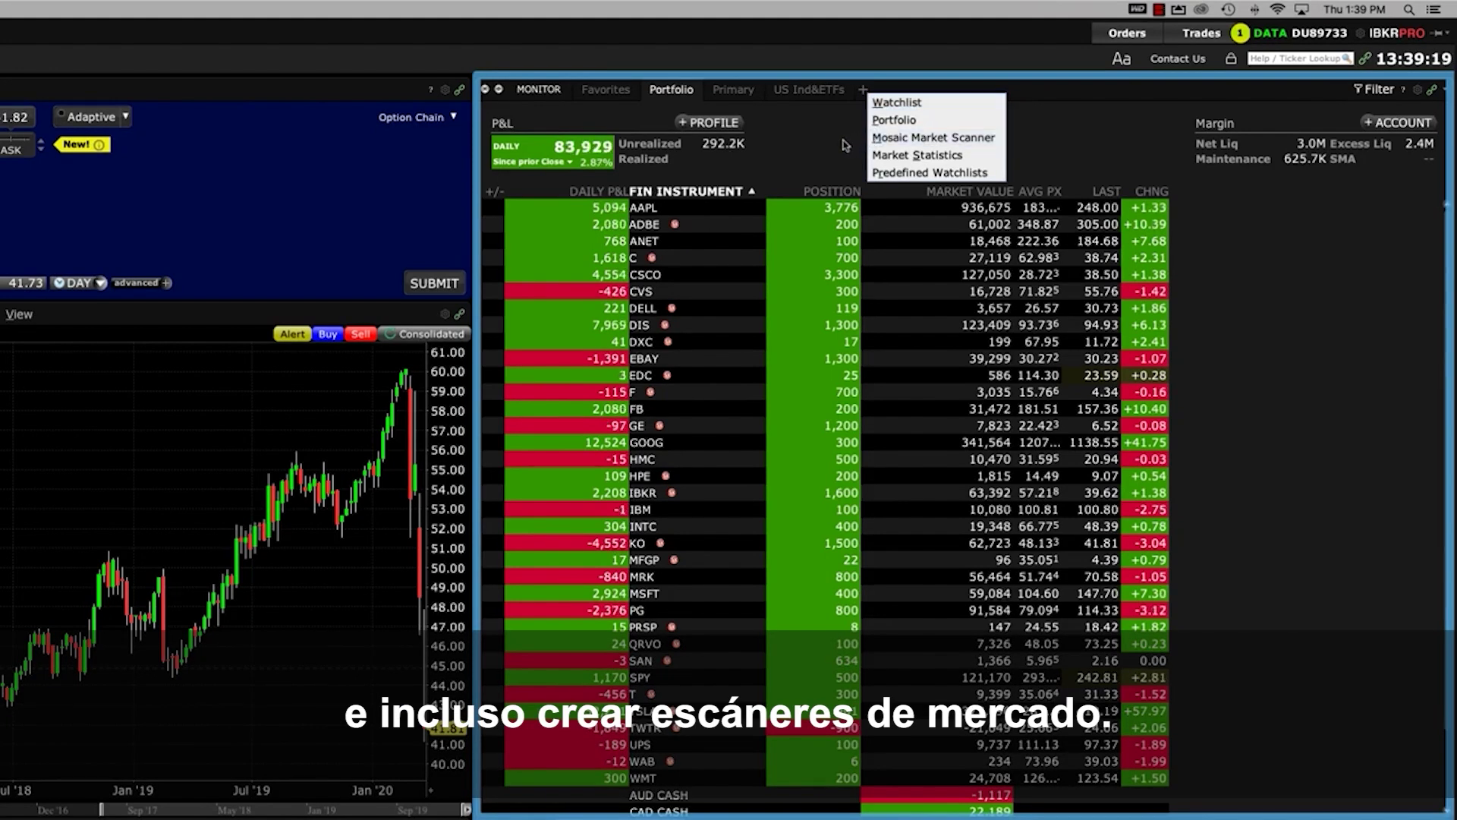
key(Escape)
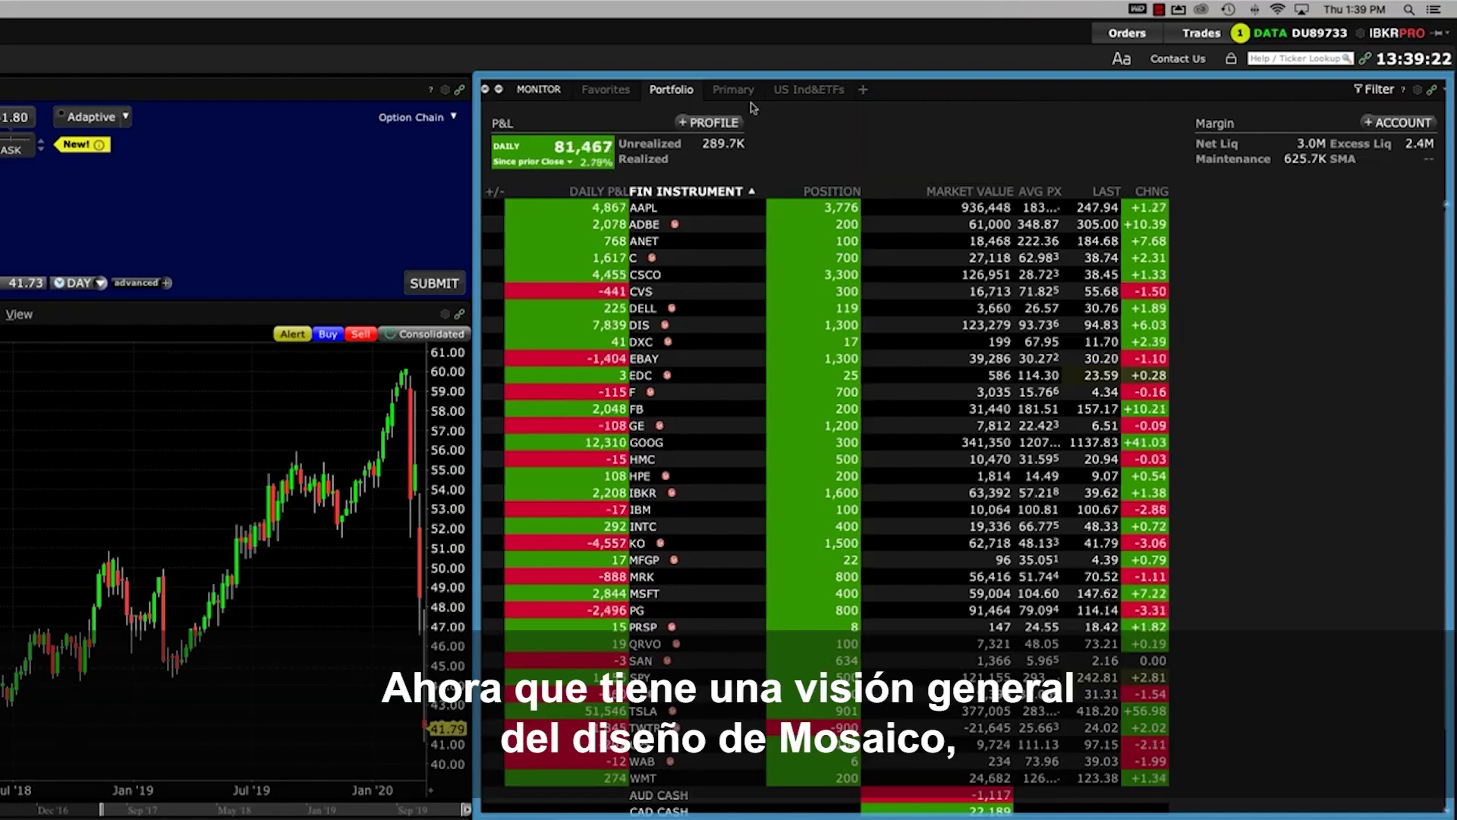
click(744, 99)
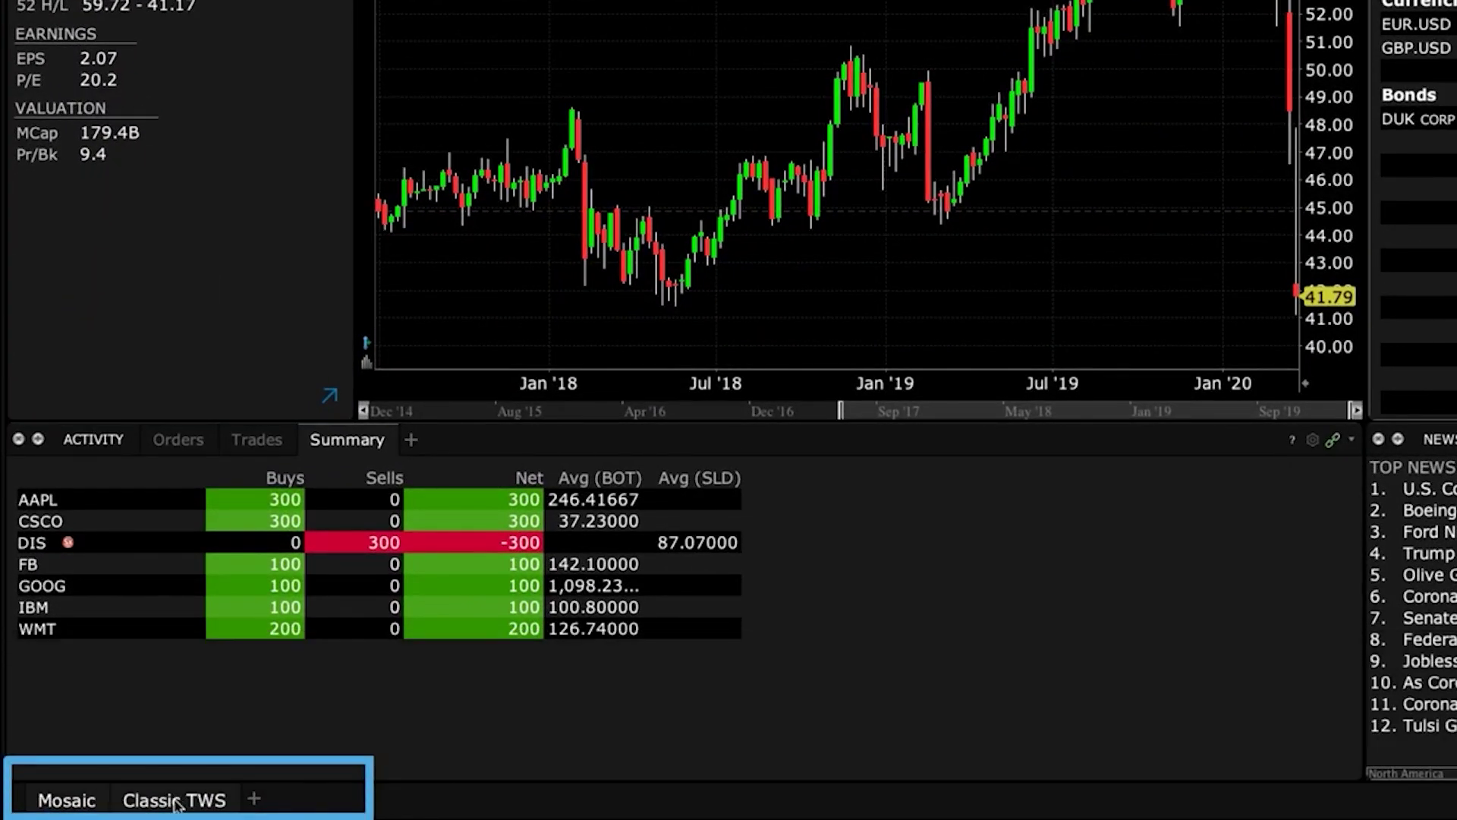
click(174, 800)
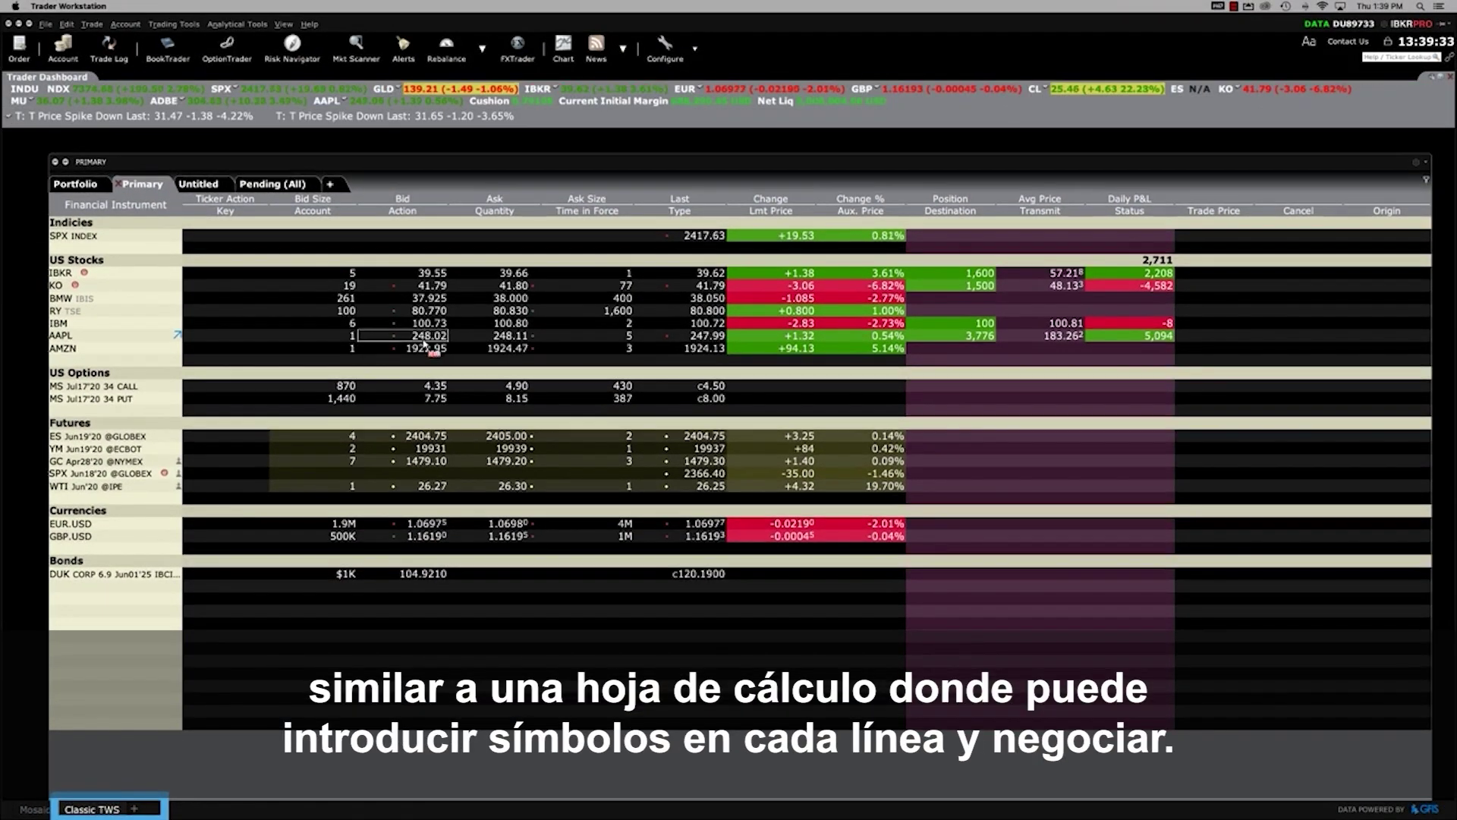
click(509, 338)
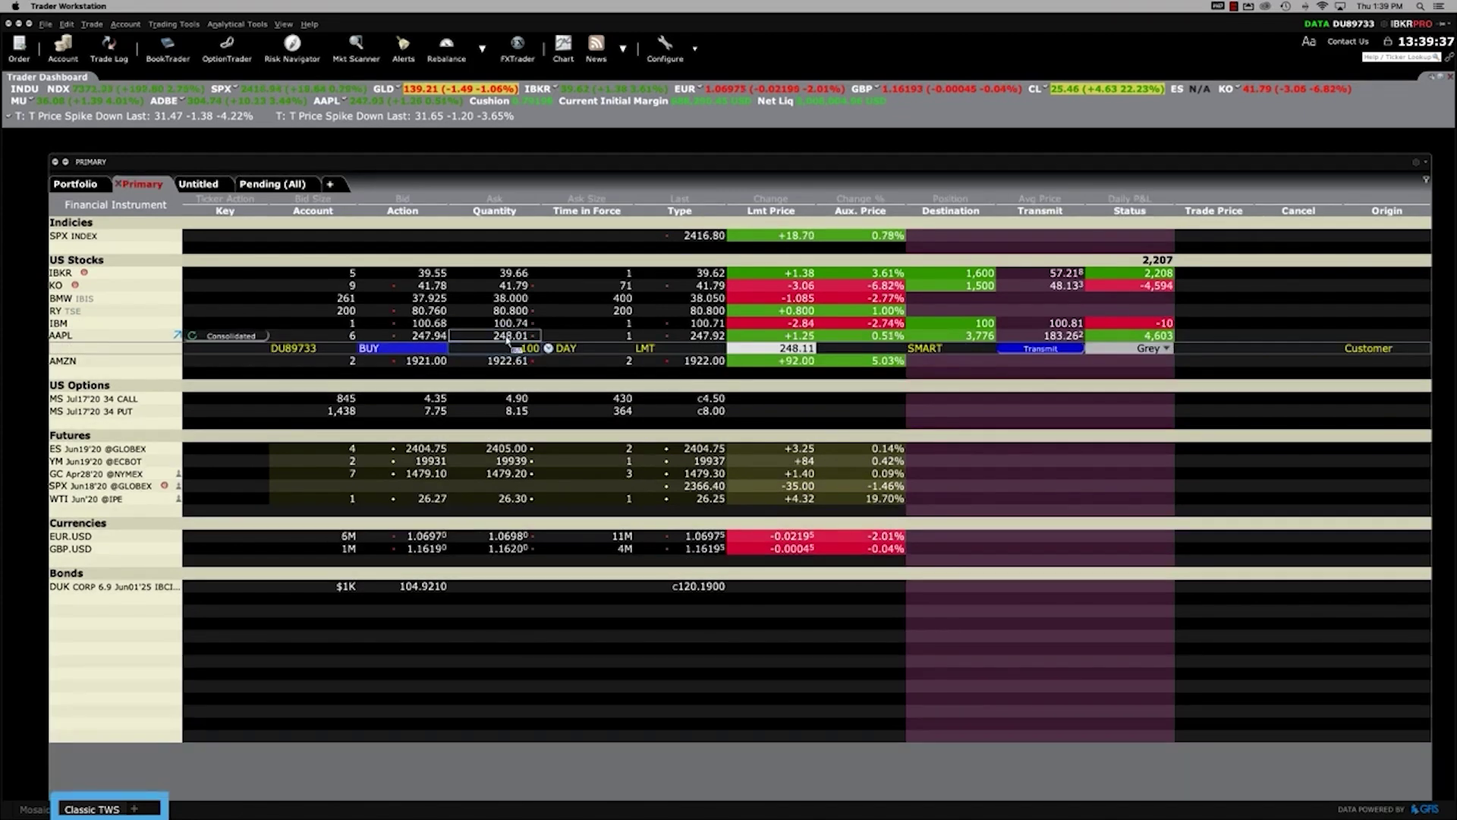
right_click(224, 350)
click(258, 380)
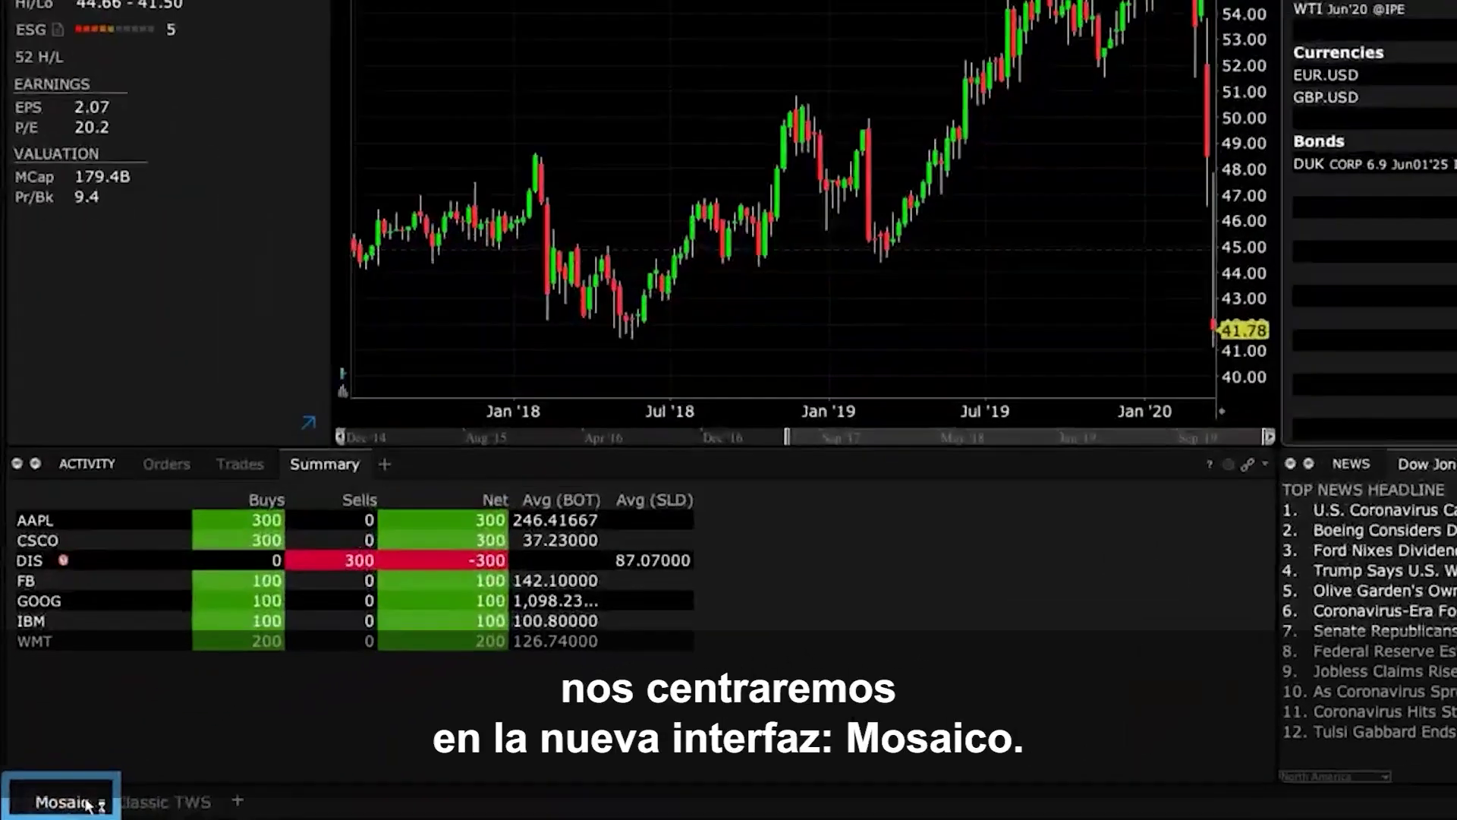
Browse the Layout Library from a new layout tab and add a Chart Trading layout
click(244, 801)
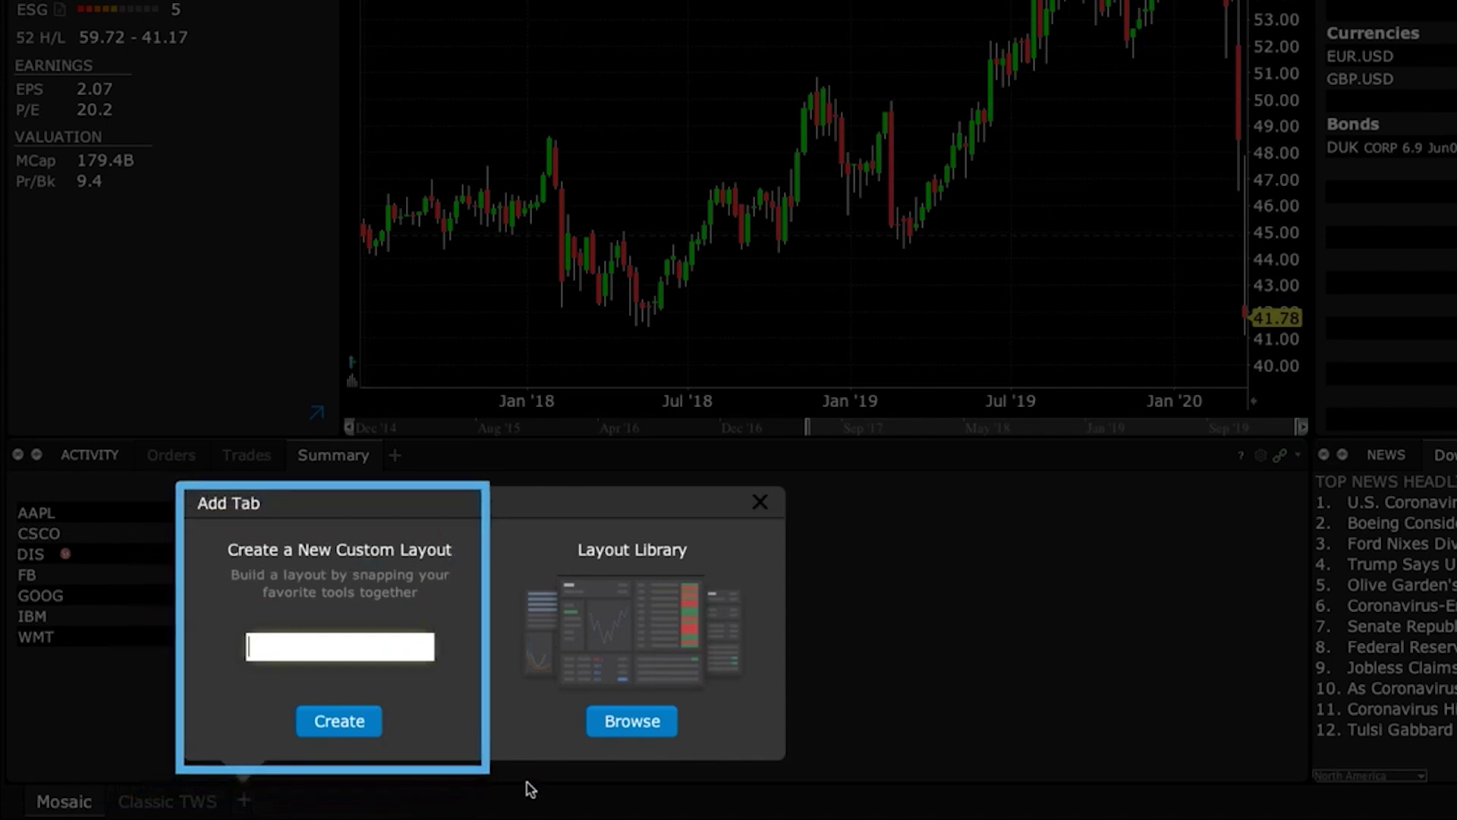
click(637, 722)
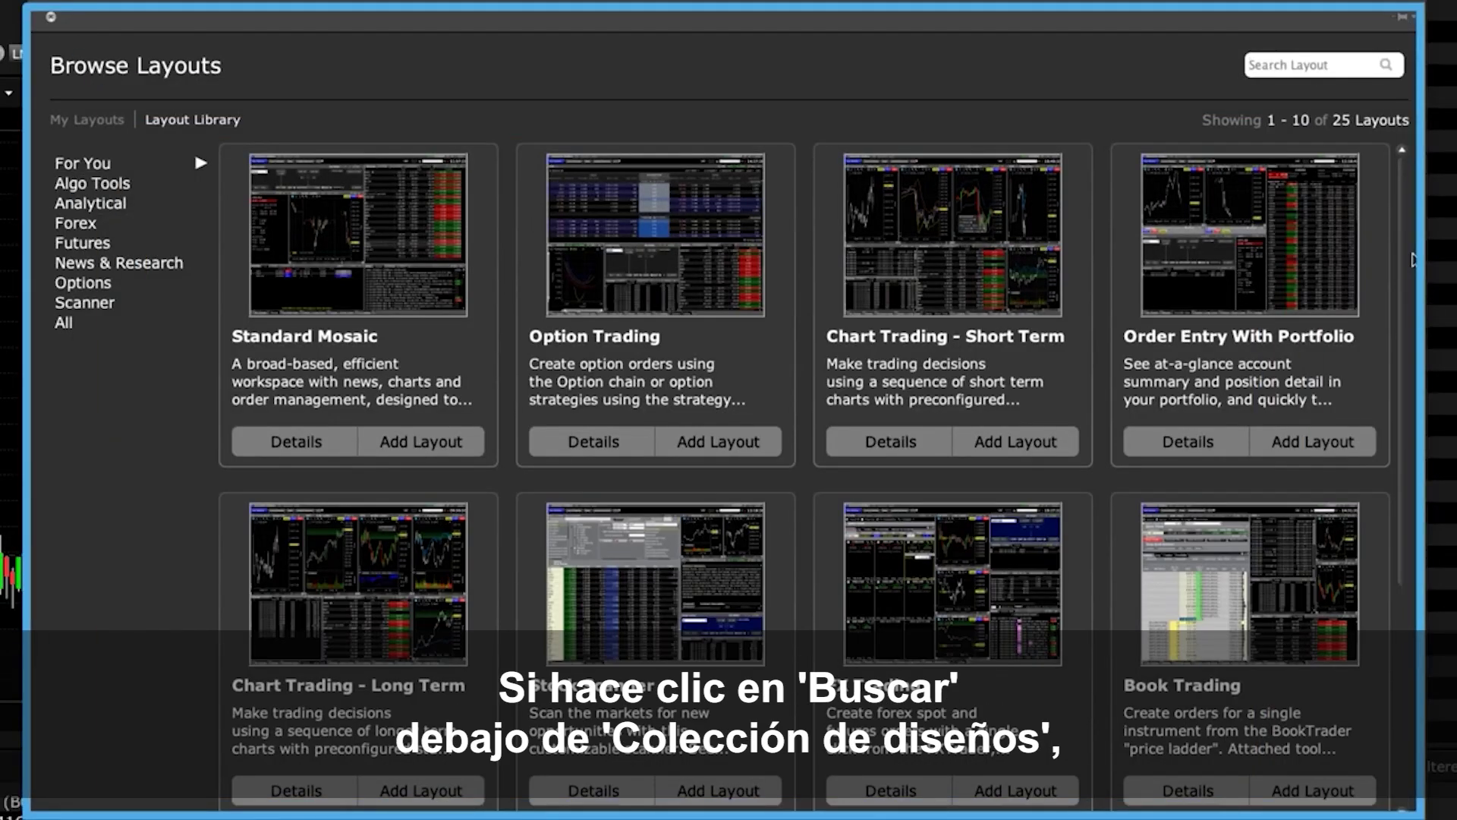
scroll(1405, 243, down, 1)
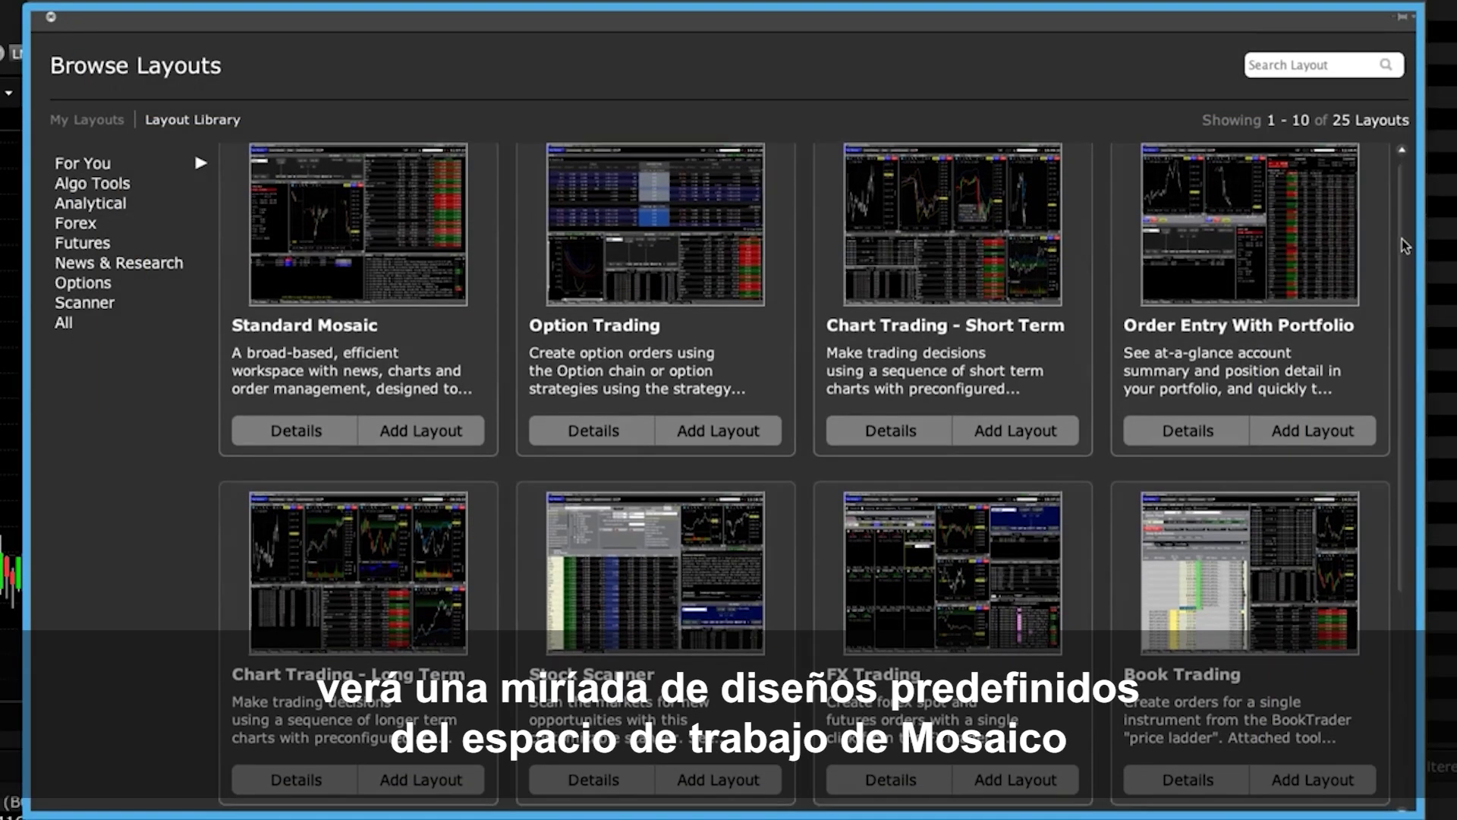
scroll(1405, 250, down, 5)
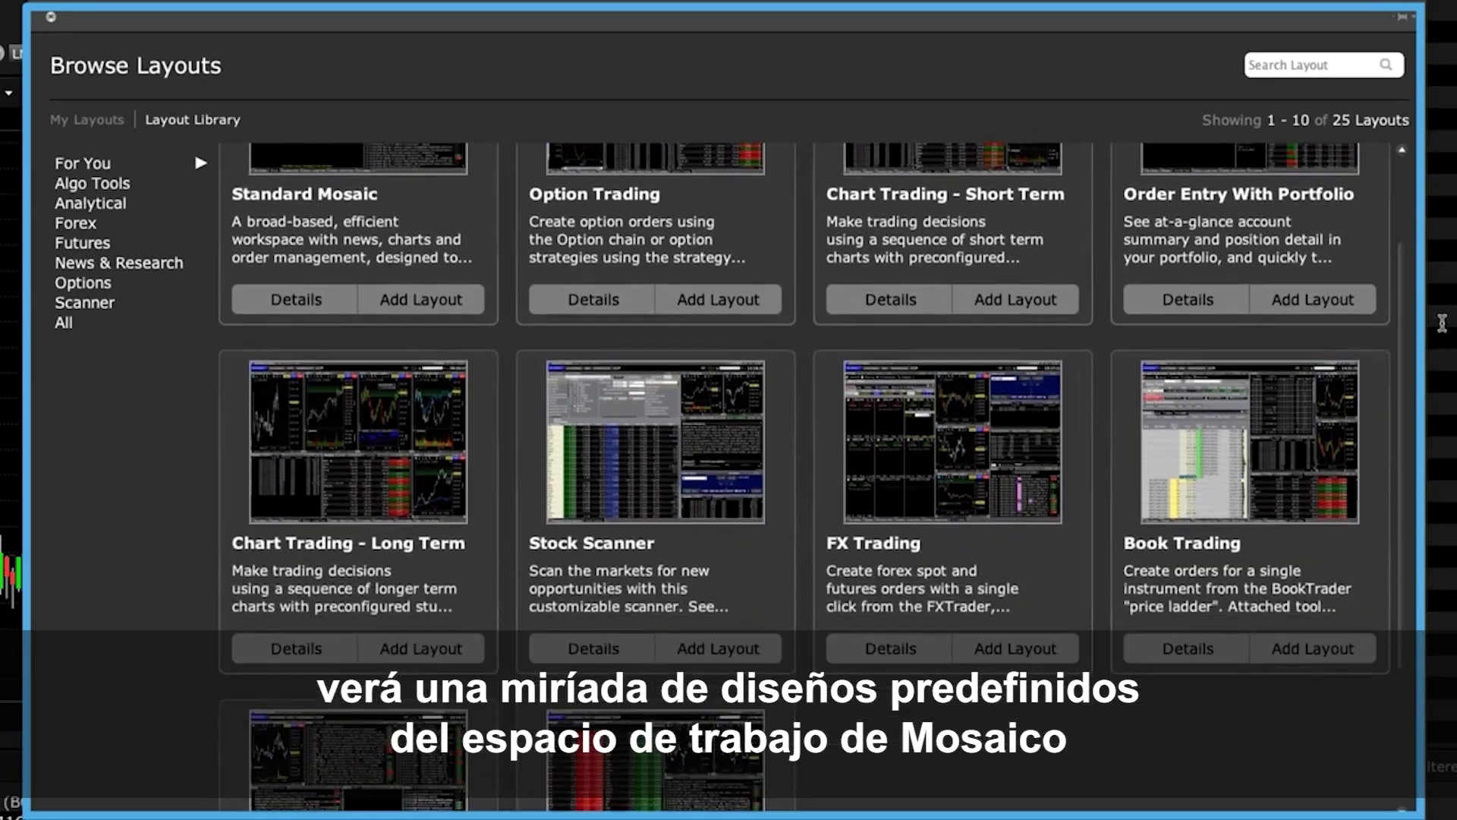
scroll(818, 470, down, 2)
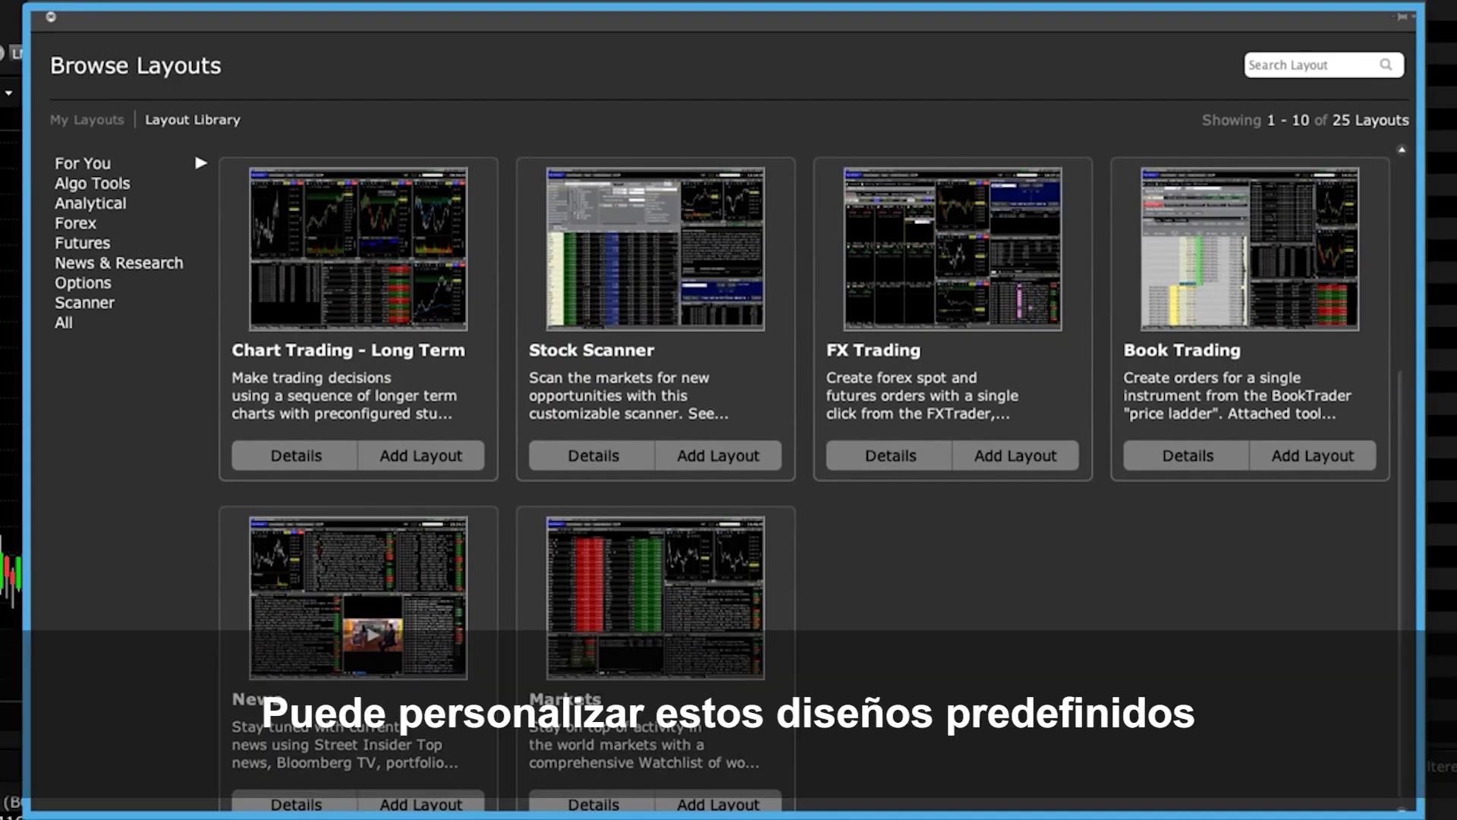
scroll(805, 471, up, 5)
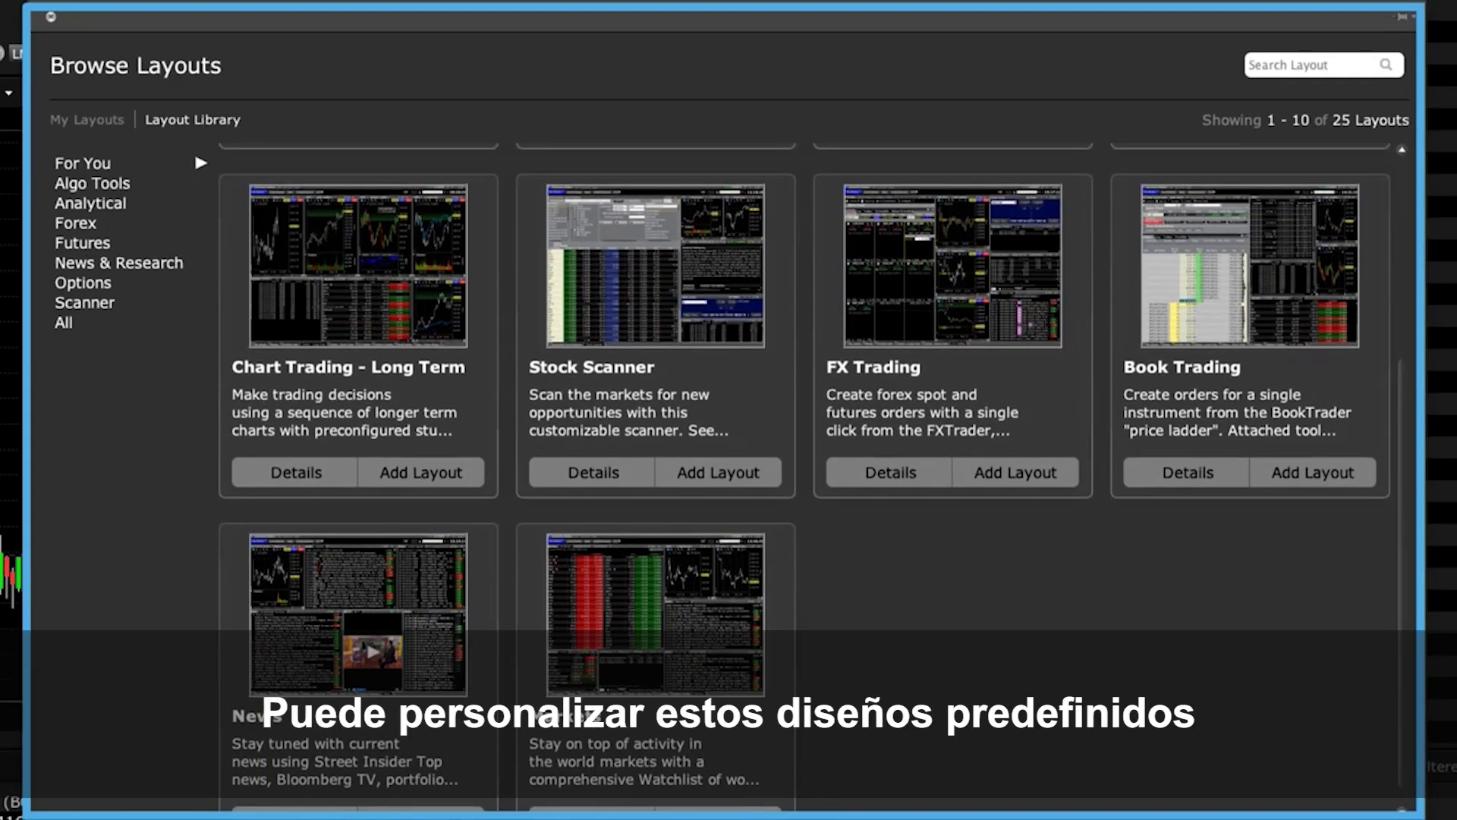
scroll(1423, 232, up, 3)
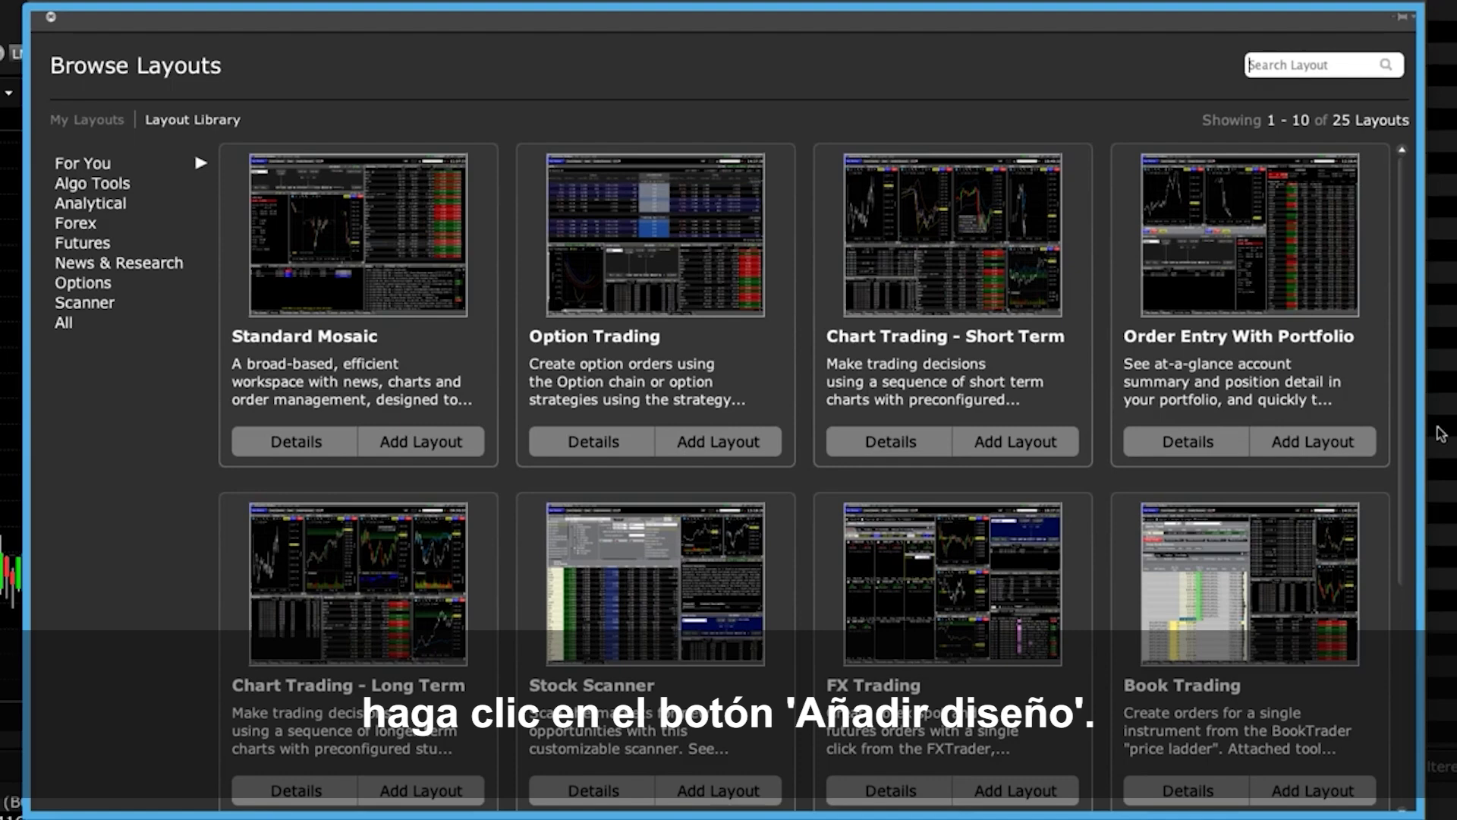
click(1043, 442)
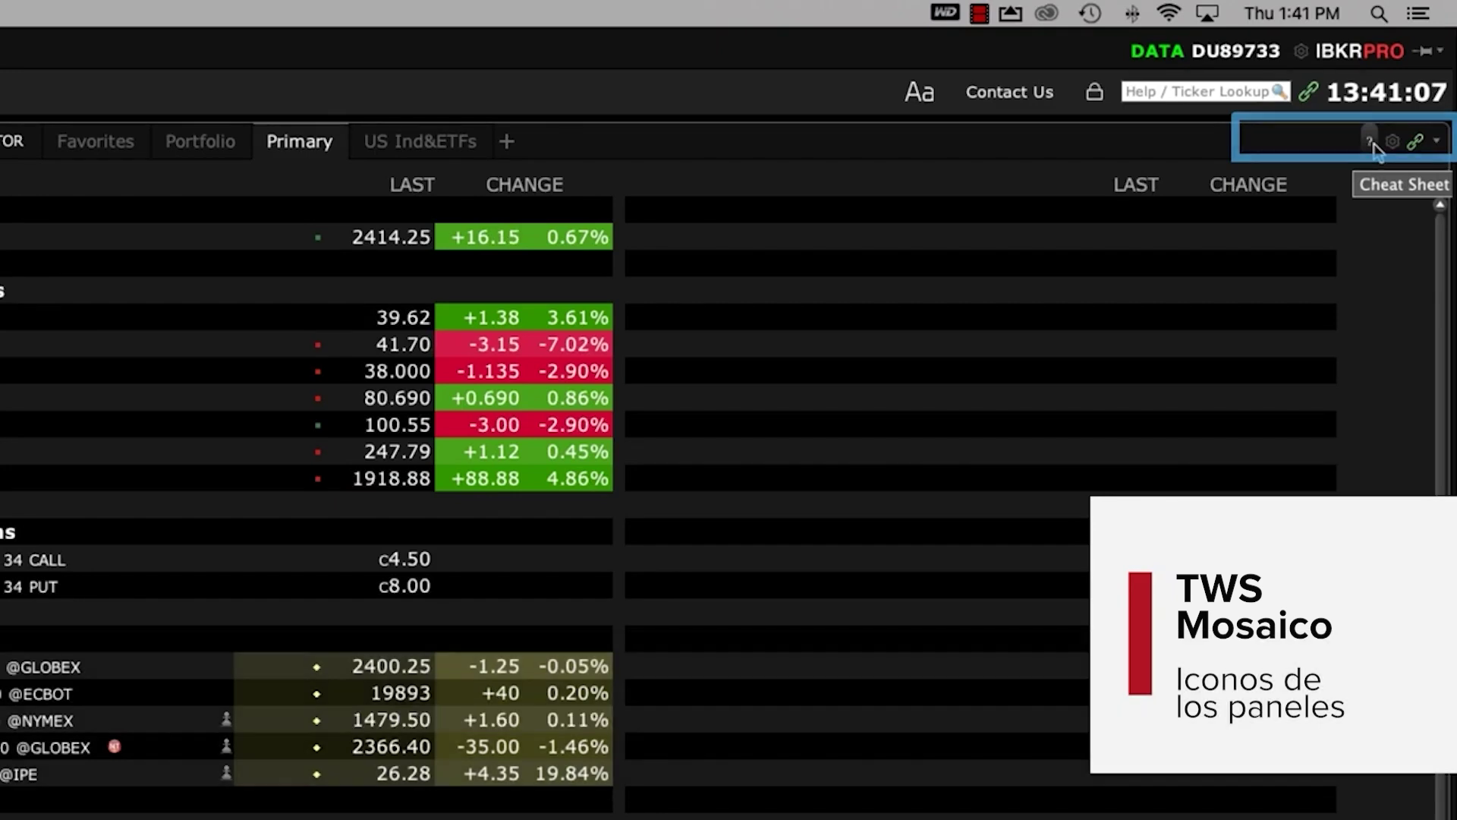
click(1371, 142)
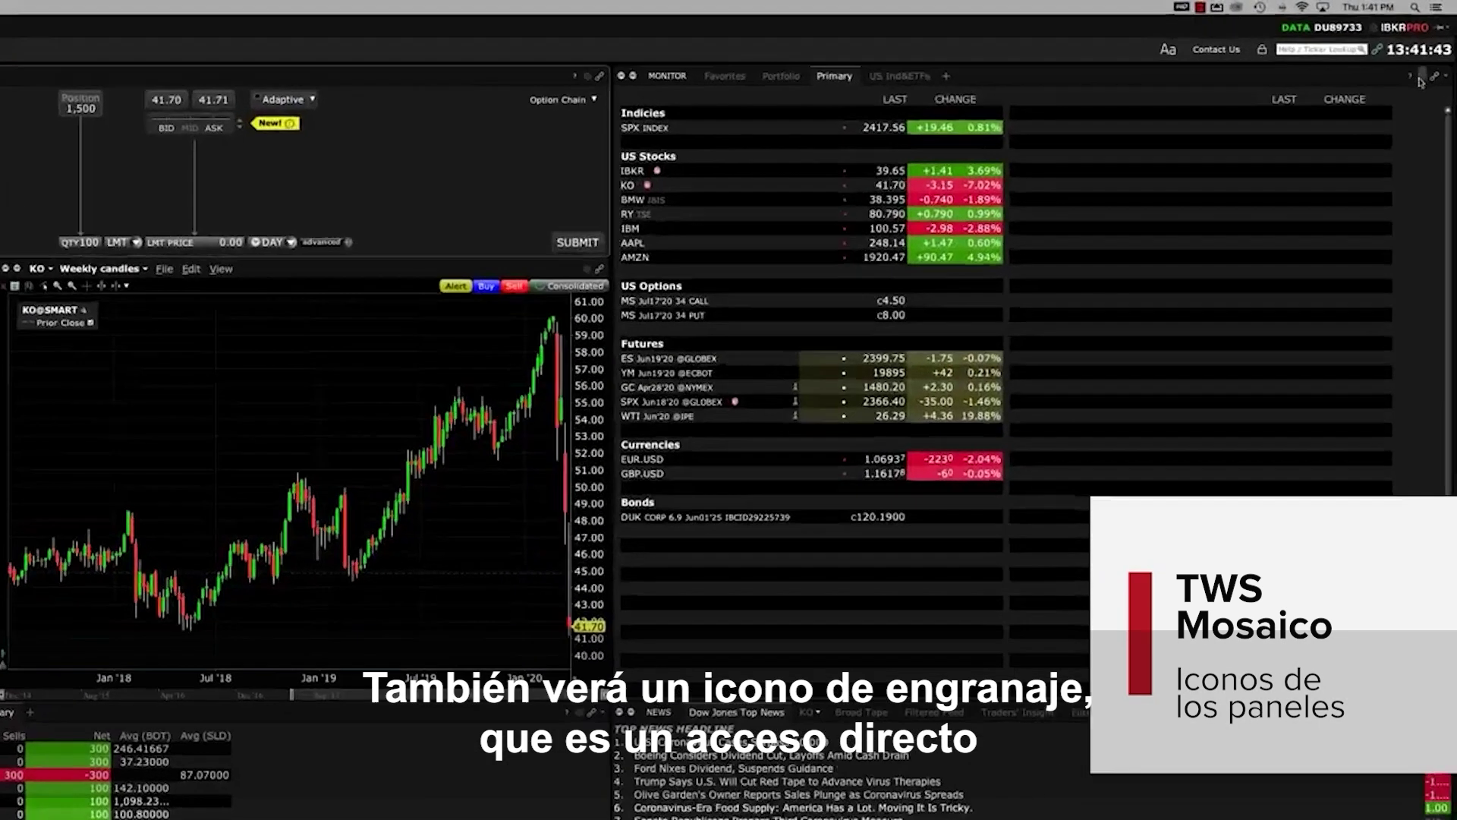
click(1413, 76)
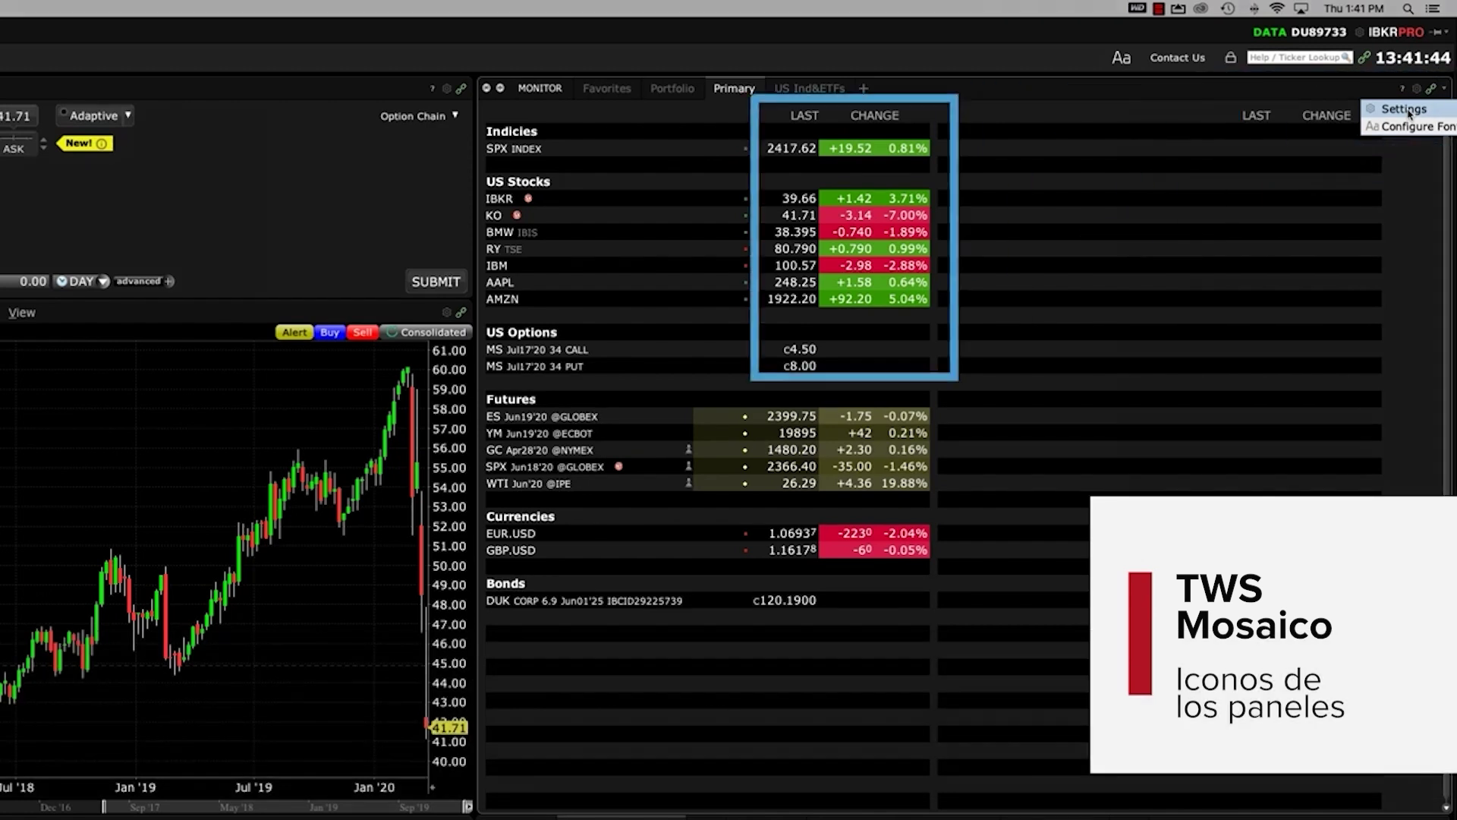
click(1410, 111)
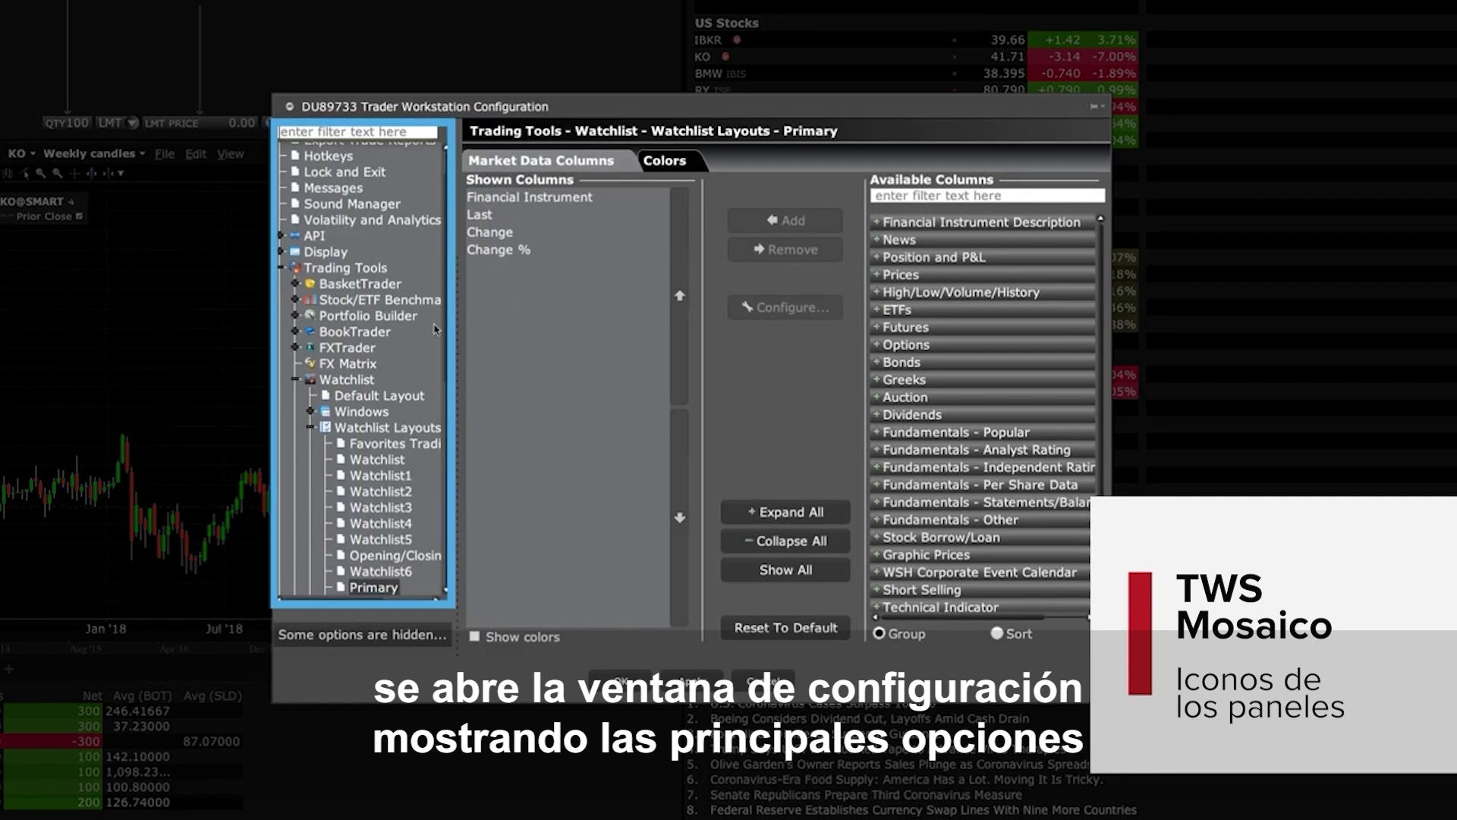
scroll(433, 502, down, 6)
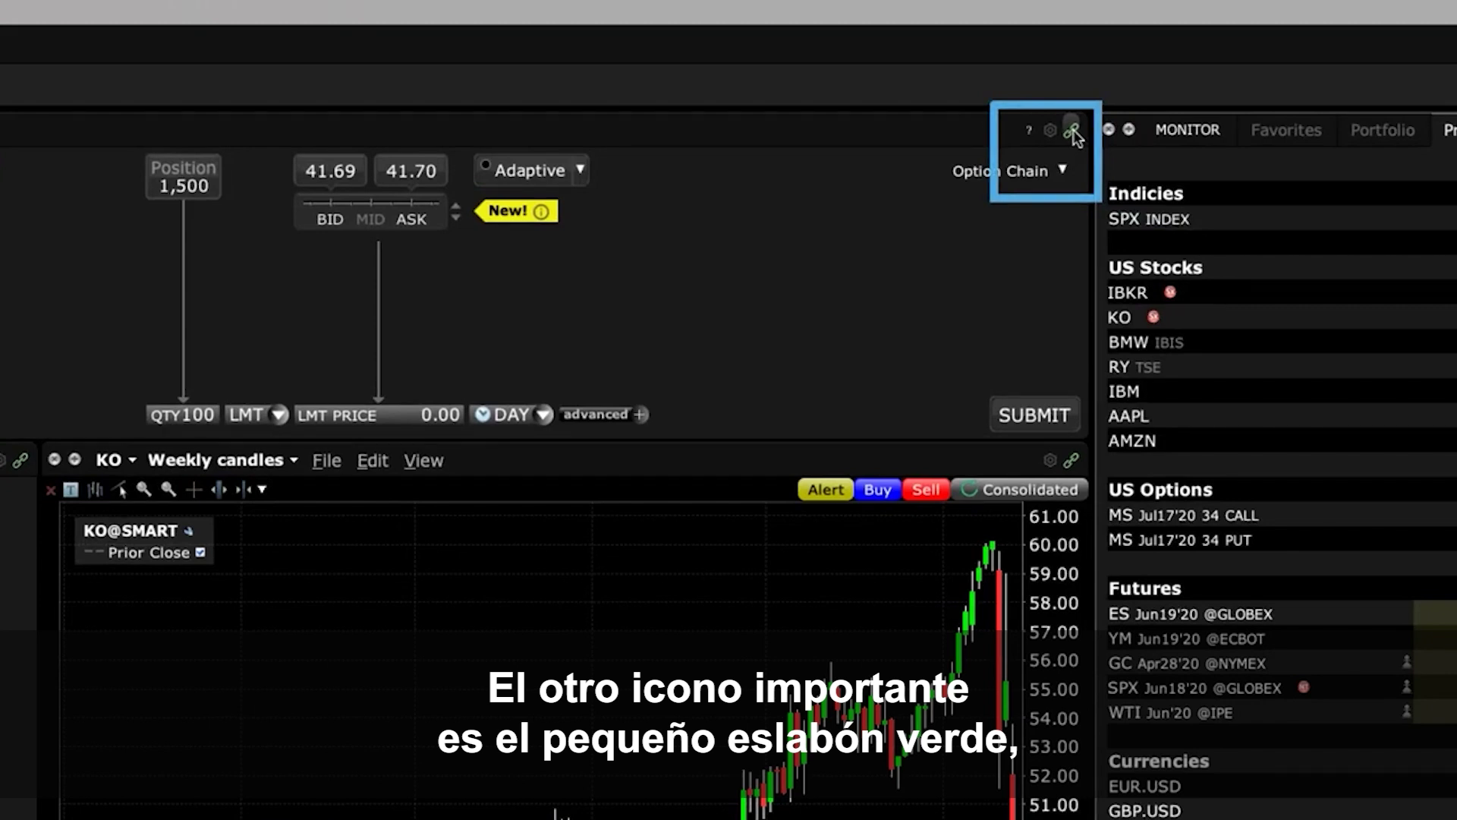
Load AAPL into the linked order, quote and chart panels and assign the chart to Group 4
click(1073, 133)
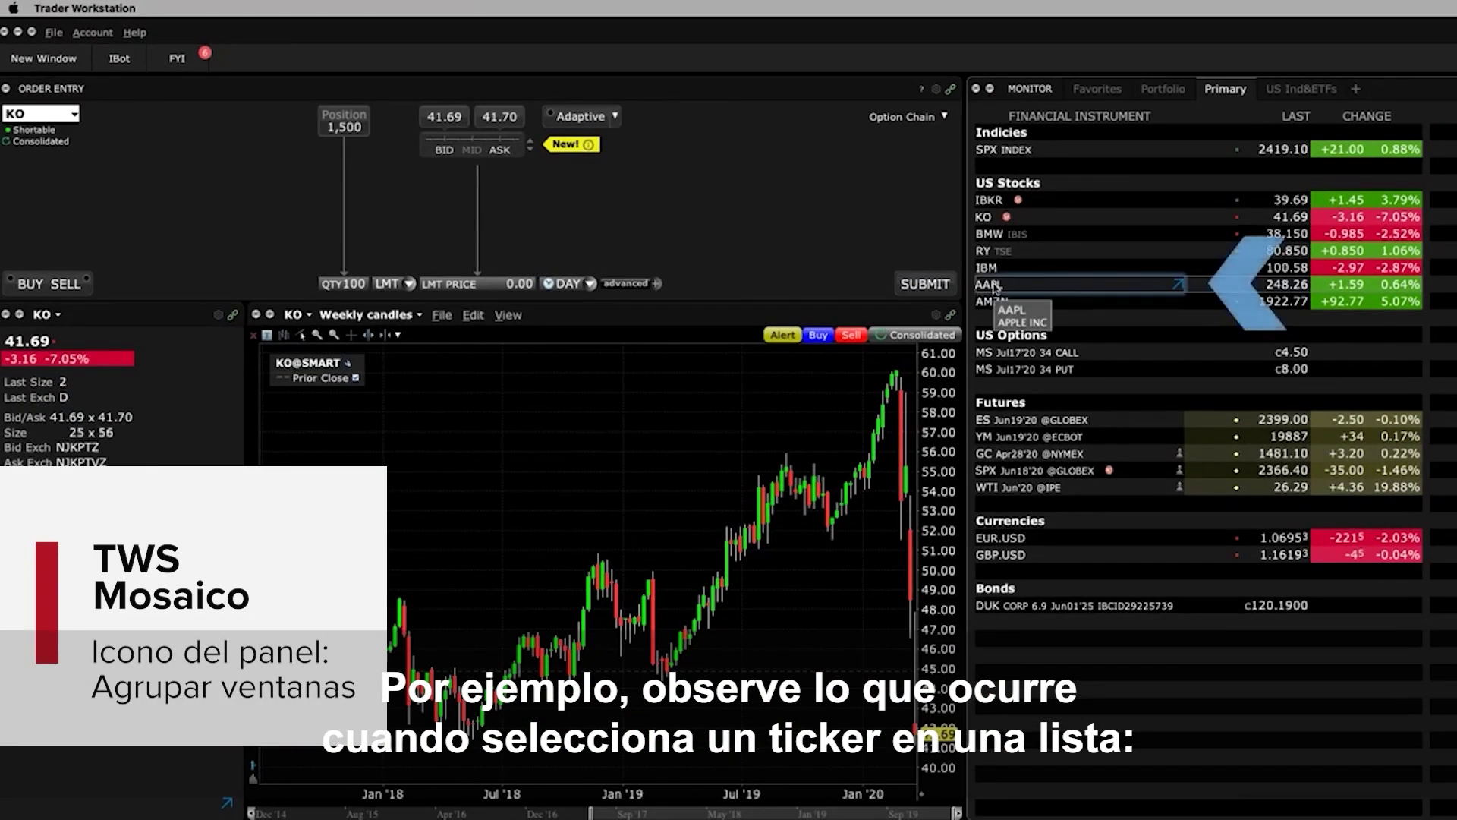
click(997, 291)
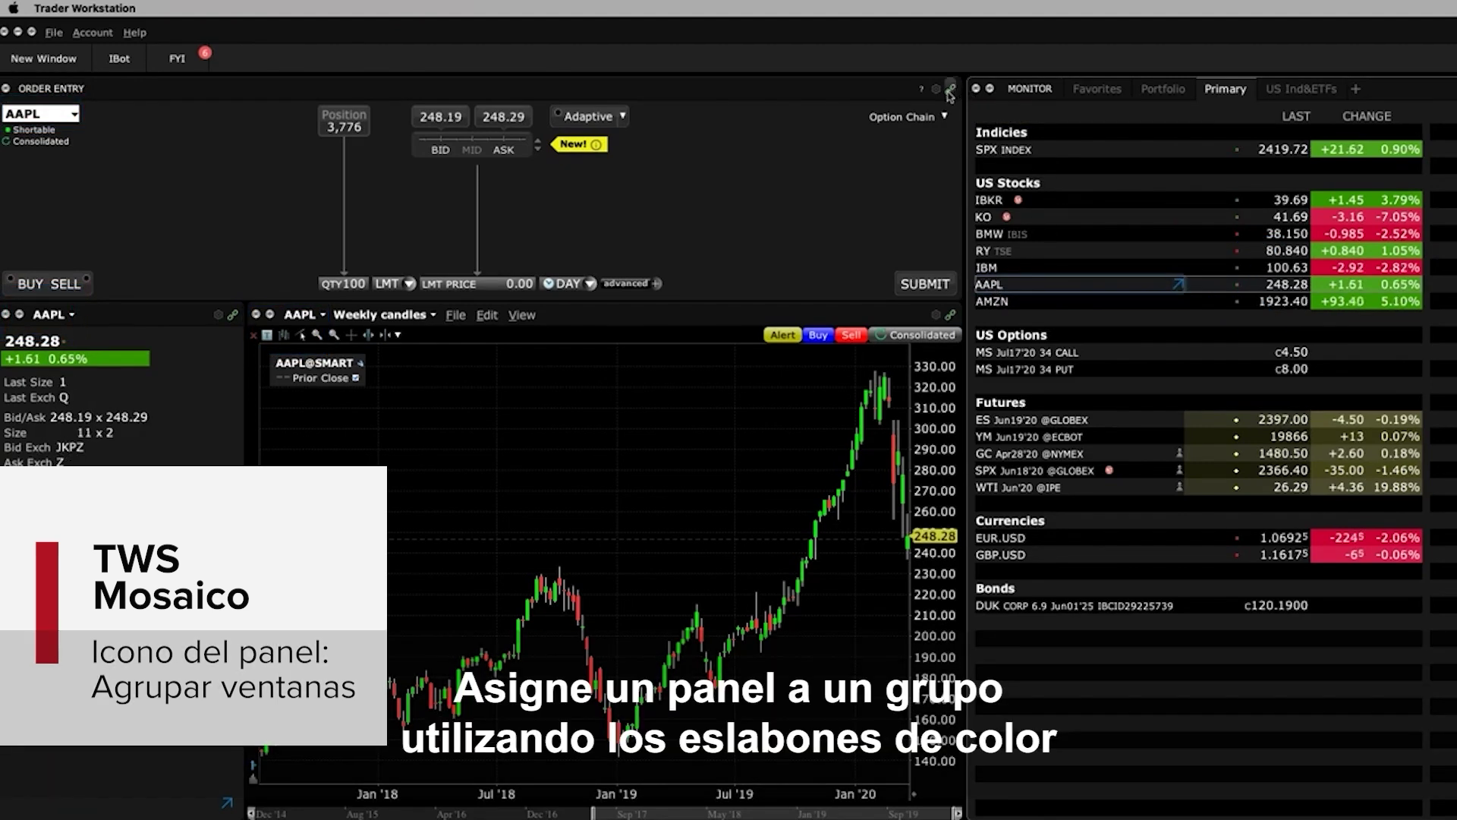
click(951, 314)
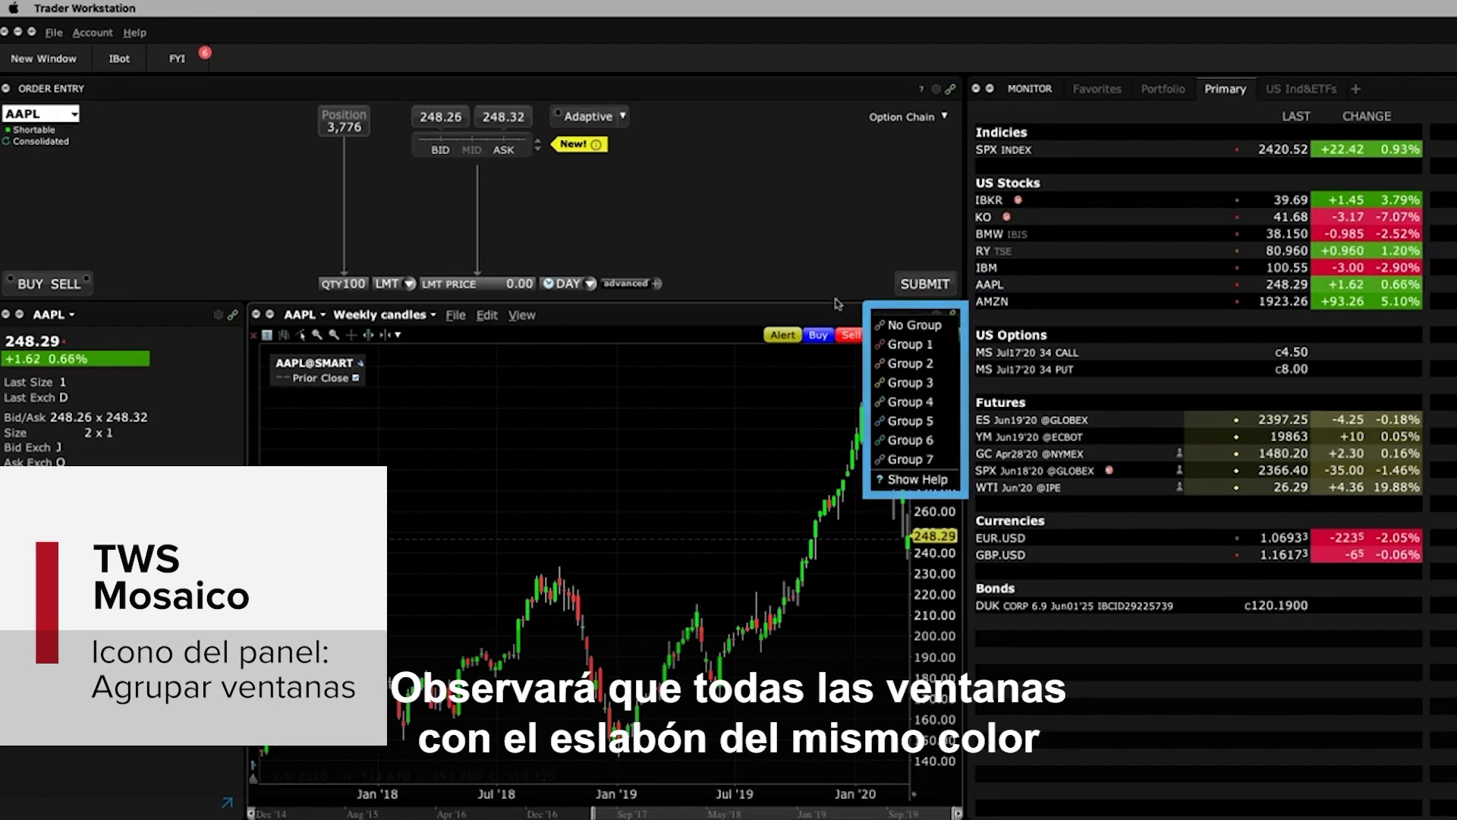
click(947, 407)
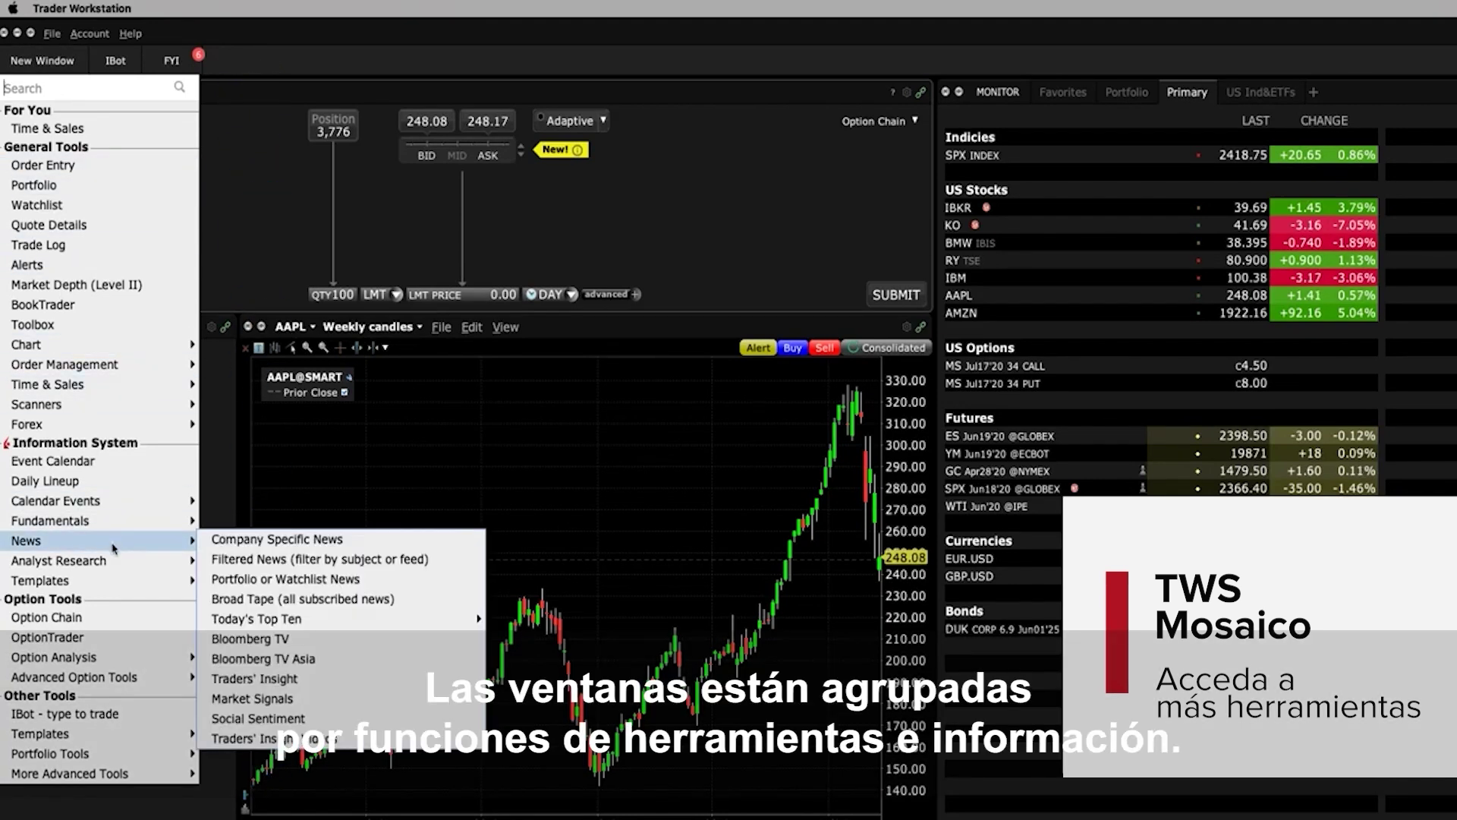
Browse the Option Tools submenus, then dismiss the New Window menu without adding anything
mouse_move(116, 660)
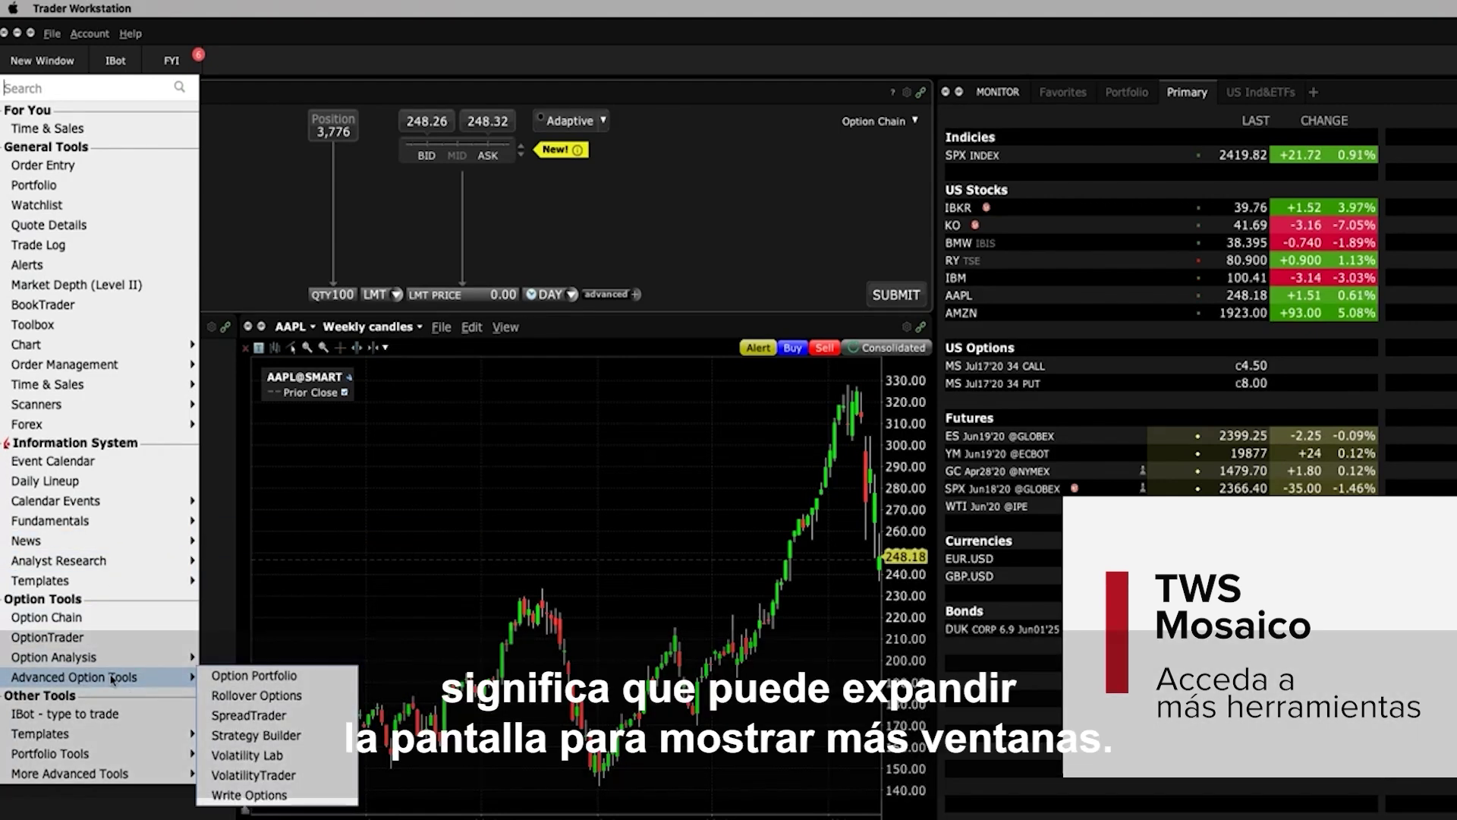
click(240, 246)
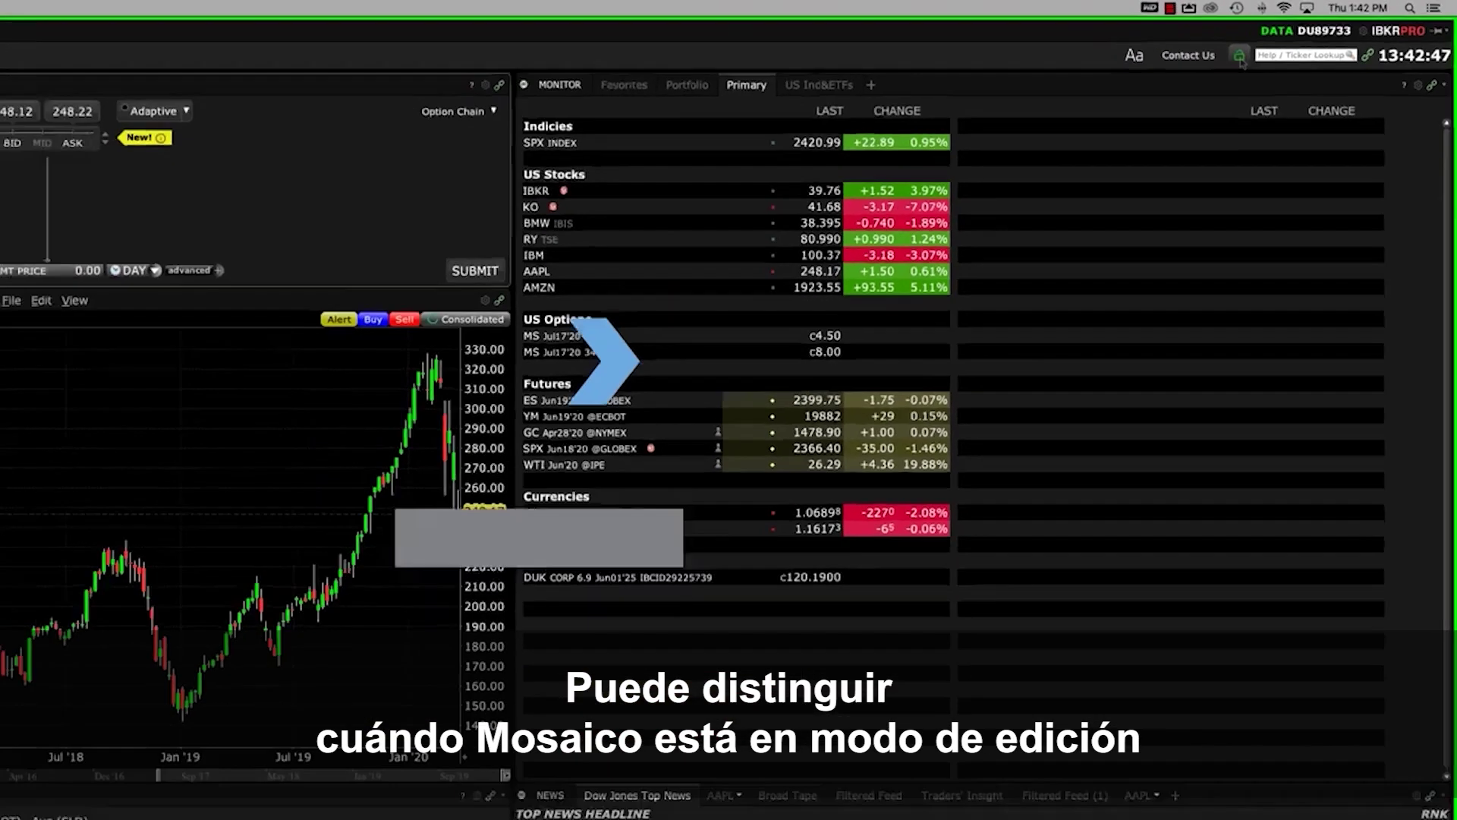
Enter Layout Edit Mode and drag the Monitor panel's bottom edge up to shrink it
click(1114, 88)
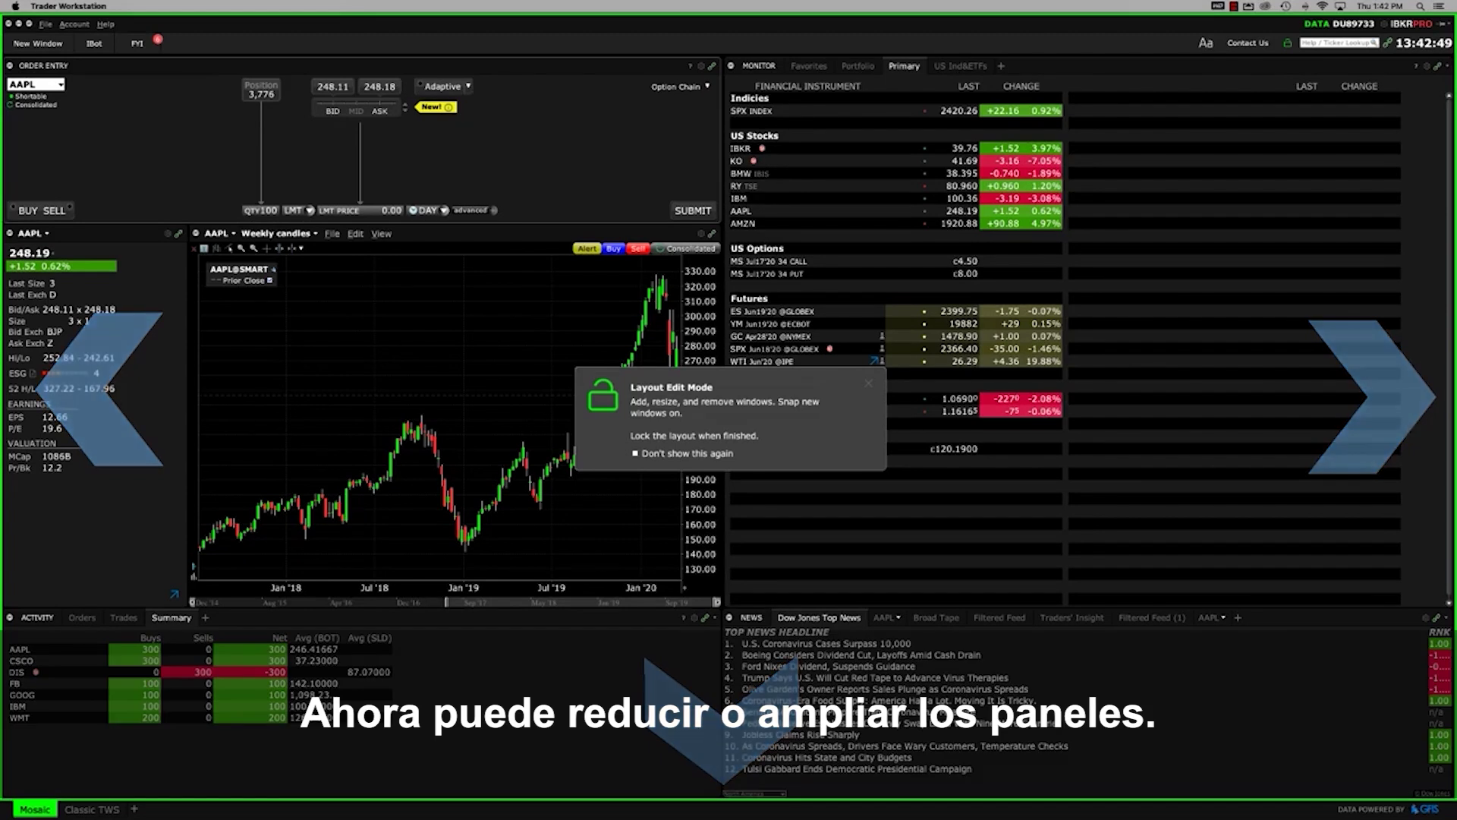
click(868, 384)
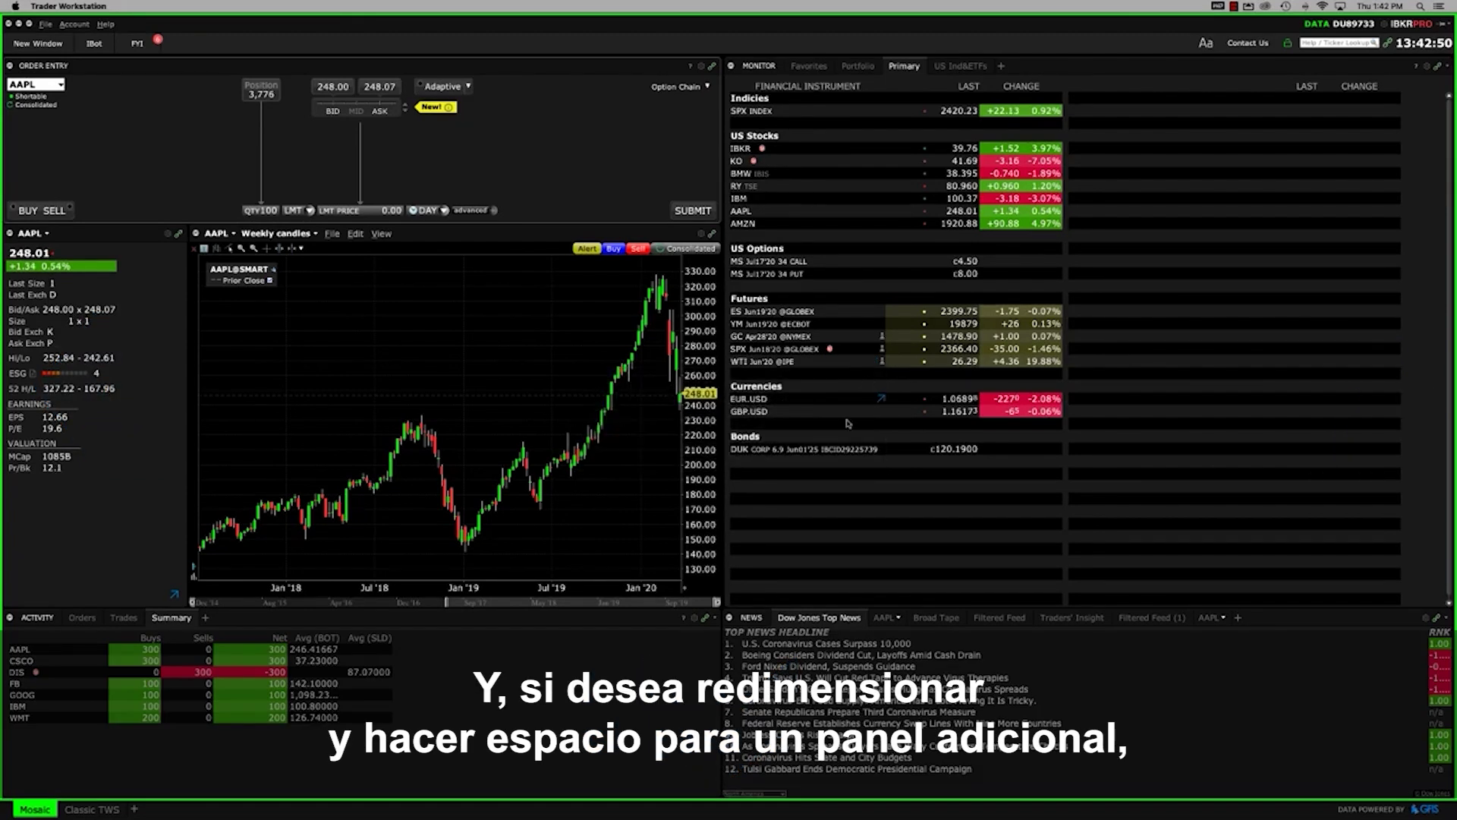
drag(753, 607, 731, 347)
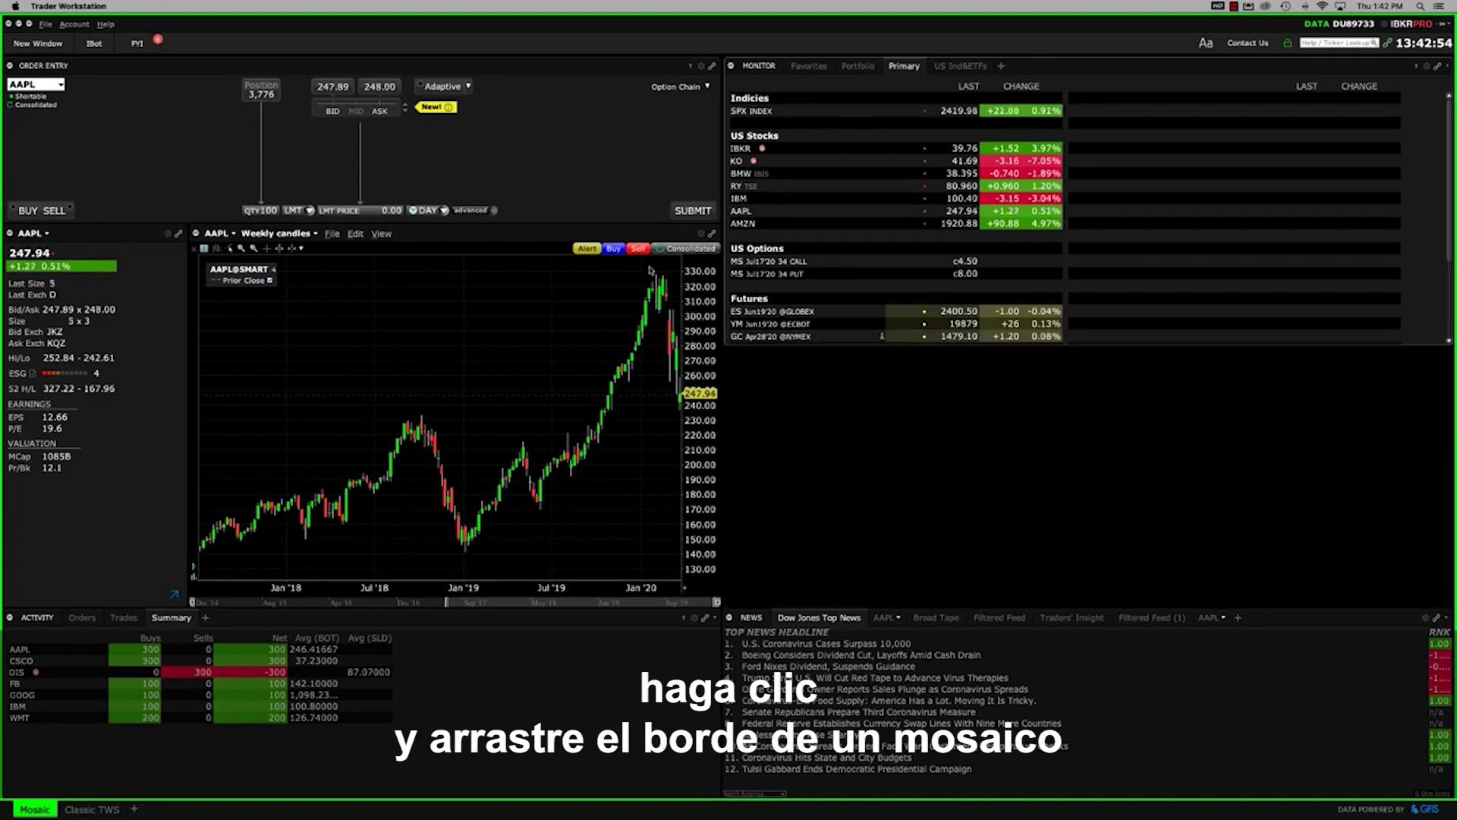
Add an AAPL Time & Sales window, dock it below the Monitor and widen it to fill the gap
click(38, 44)
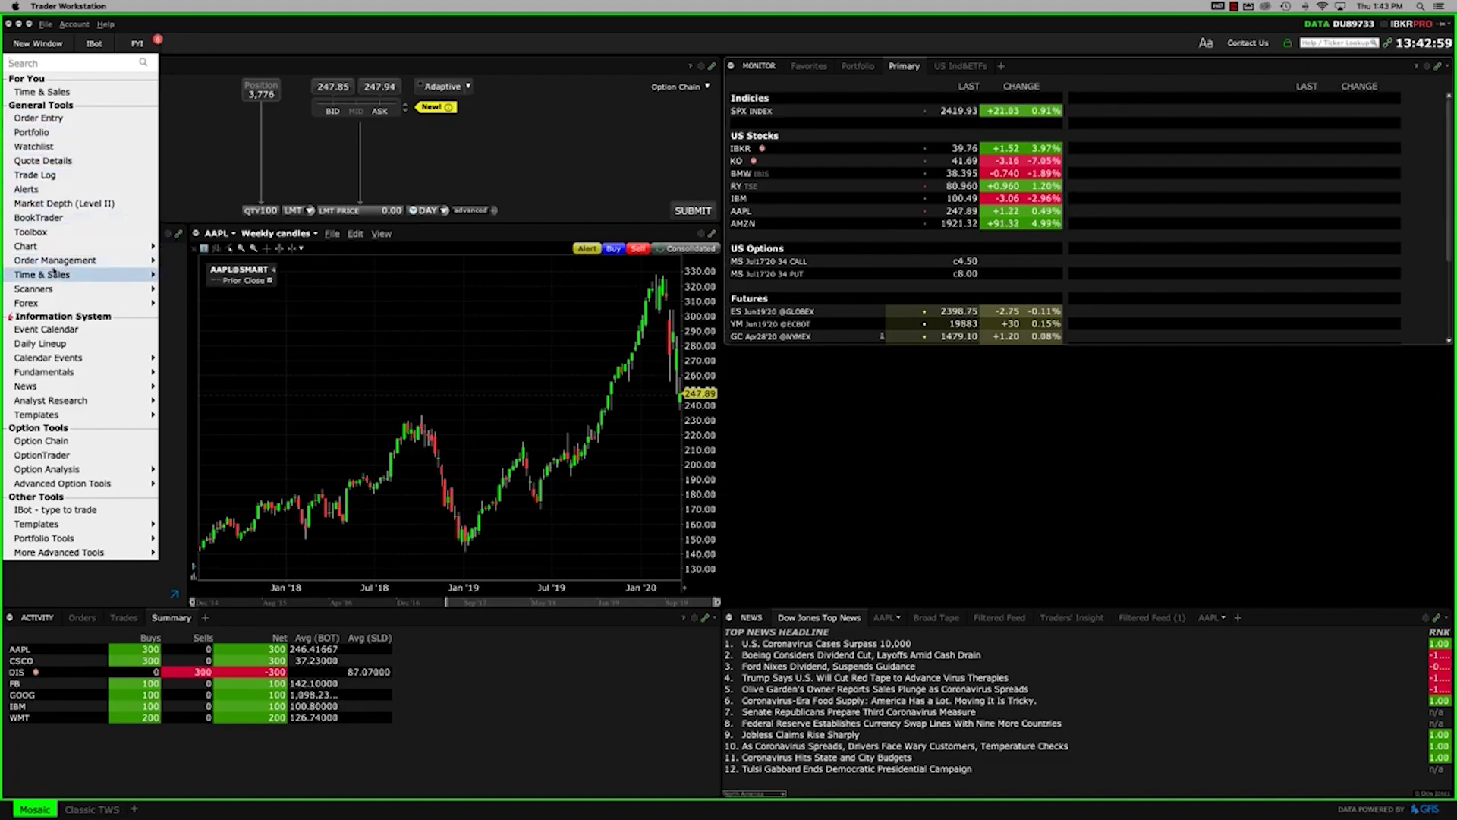
mouse_move(132, 275)
click(196, 273)
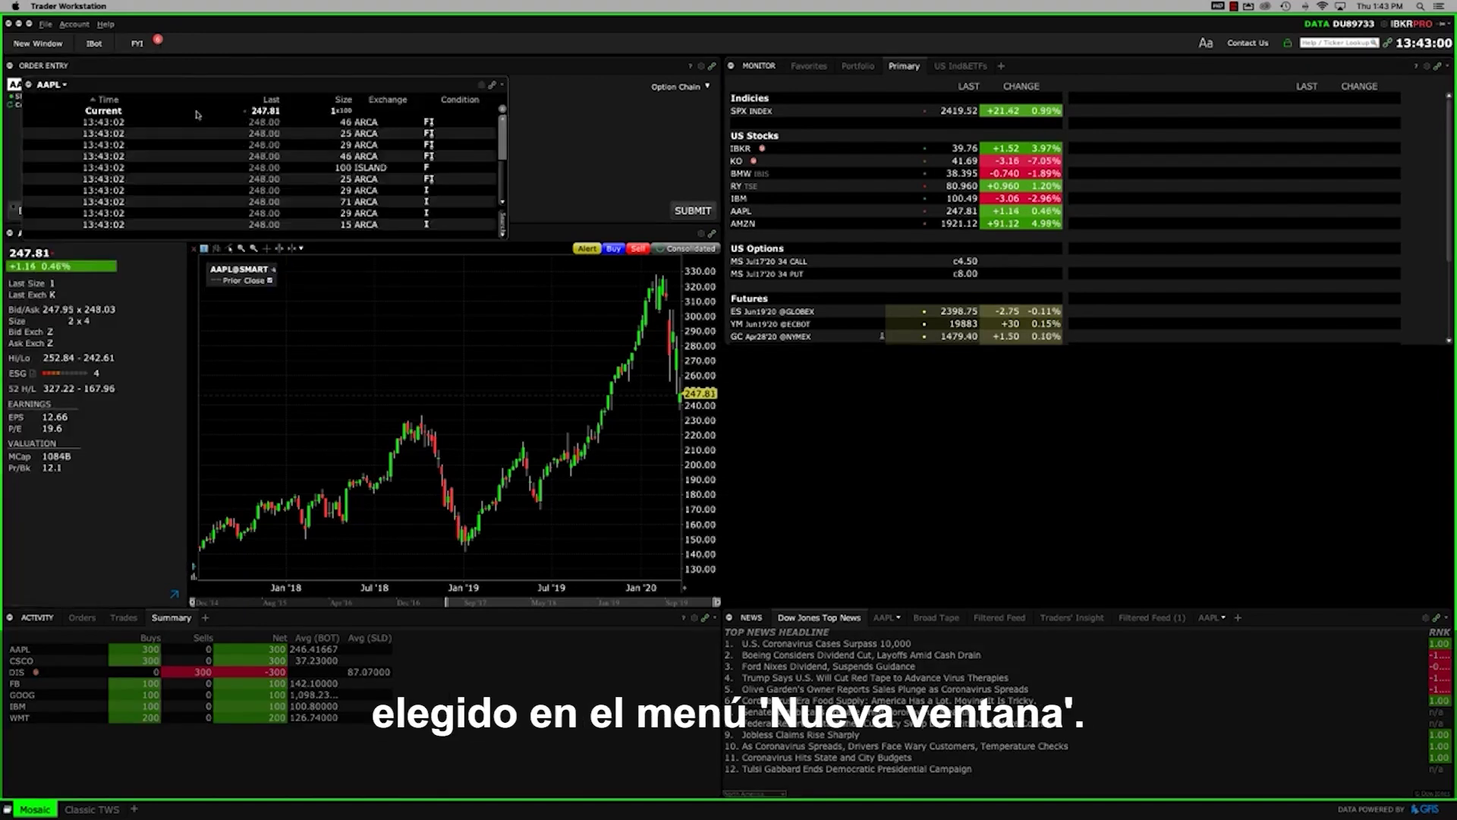
drag(193, 86, 903, 368)
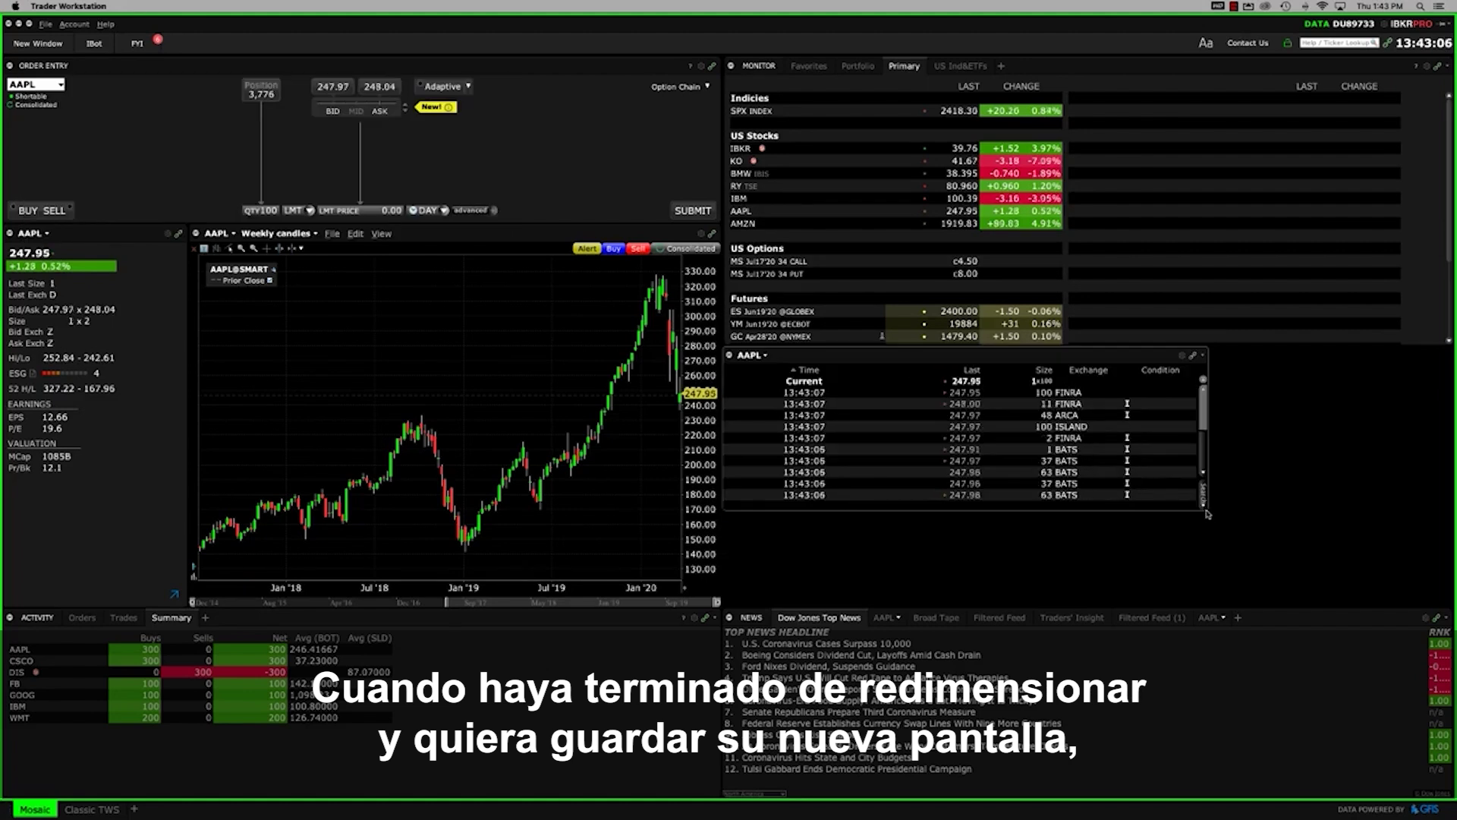
drag(1199, 507, 1445, 606)
click(1444, 617)
key(Escape)
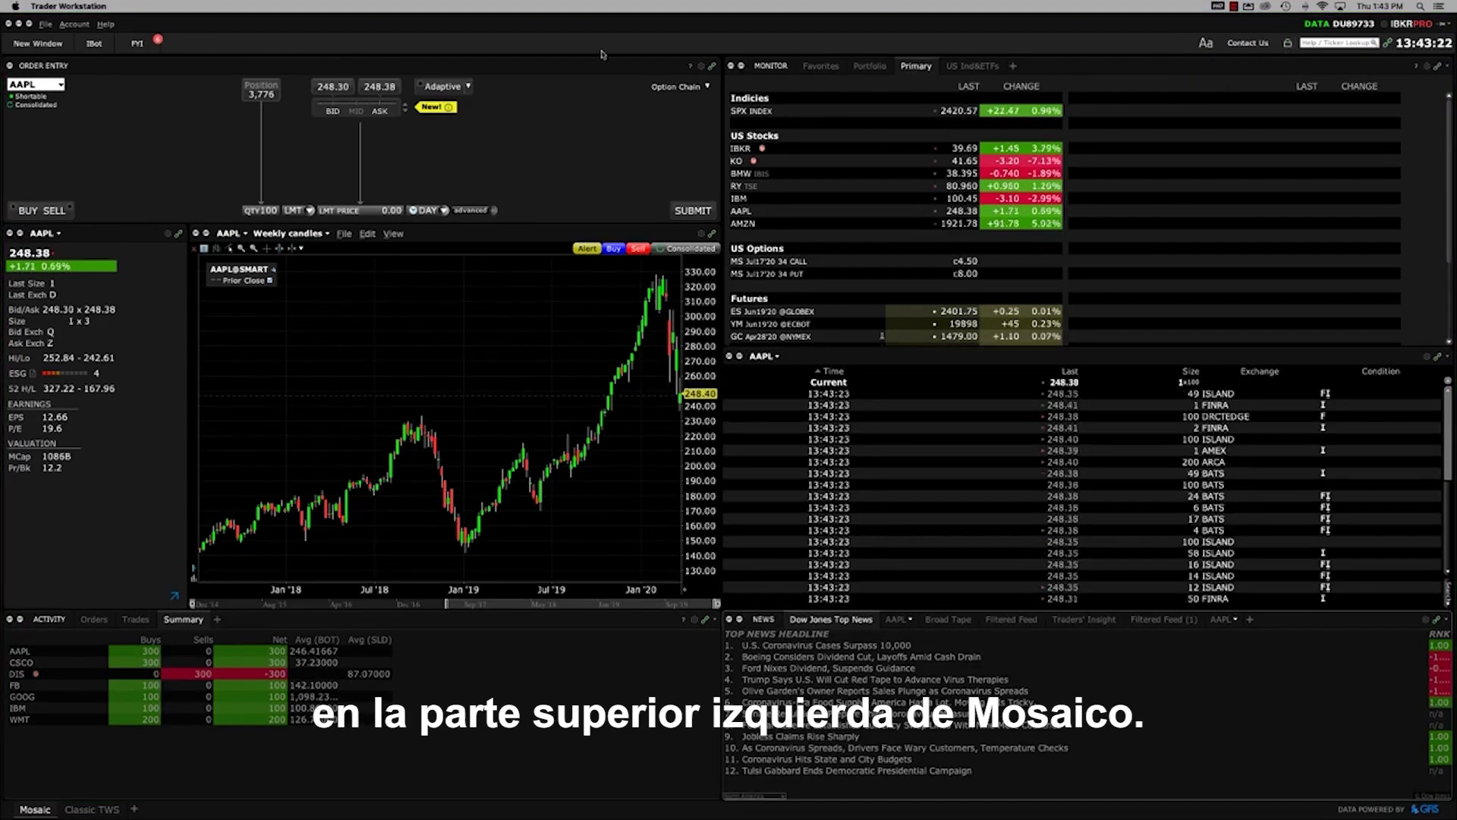
click(73, 24)
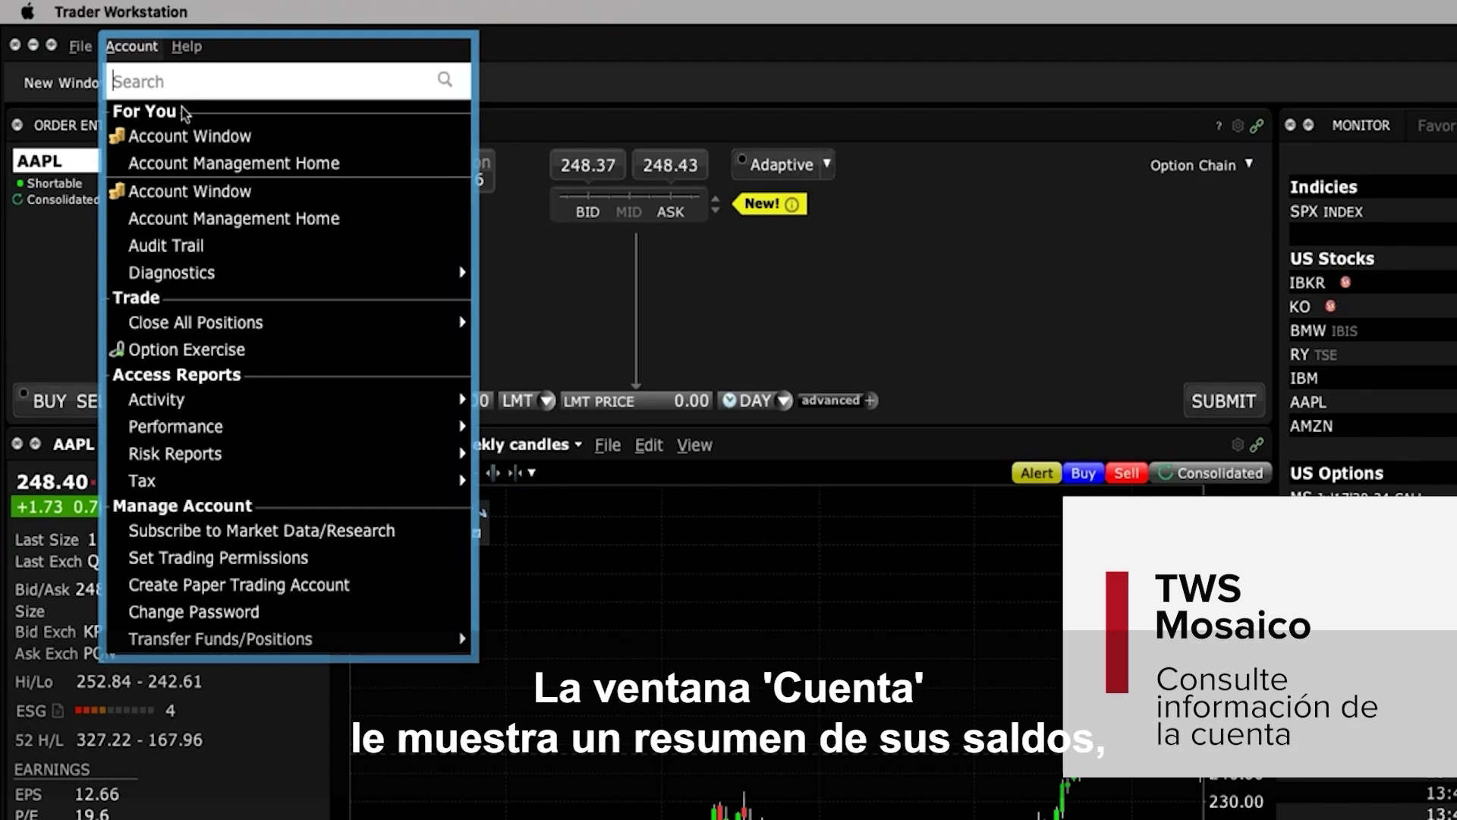
Open the Account window, scroll through Balances, Margin Requirements and Portfolio, then dismiss the Account menu
click(190, 136)
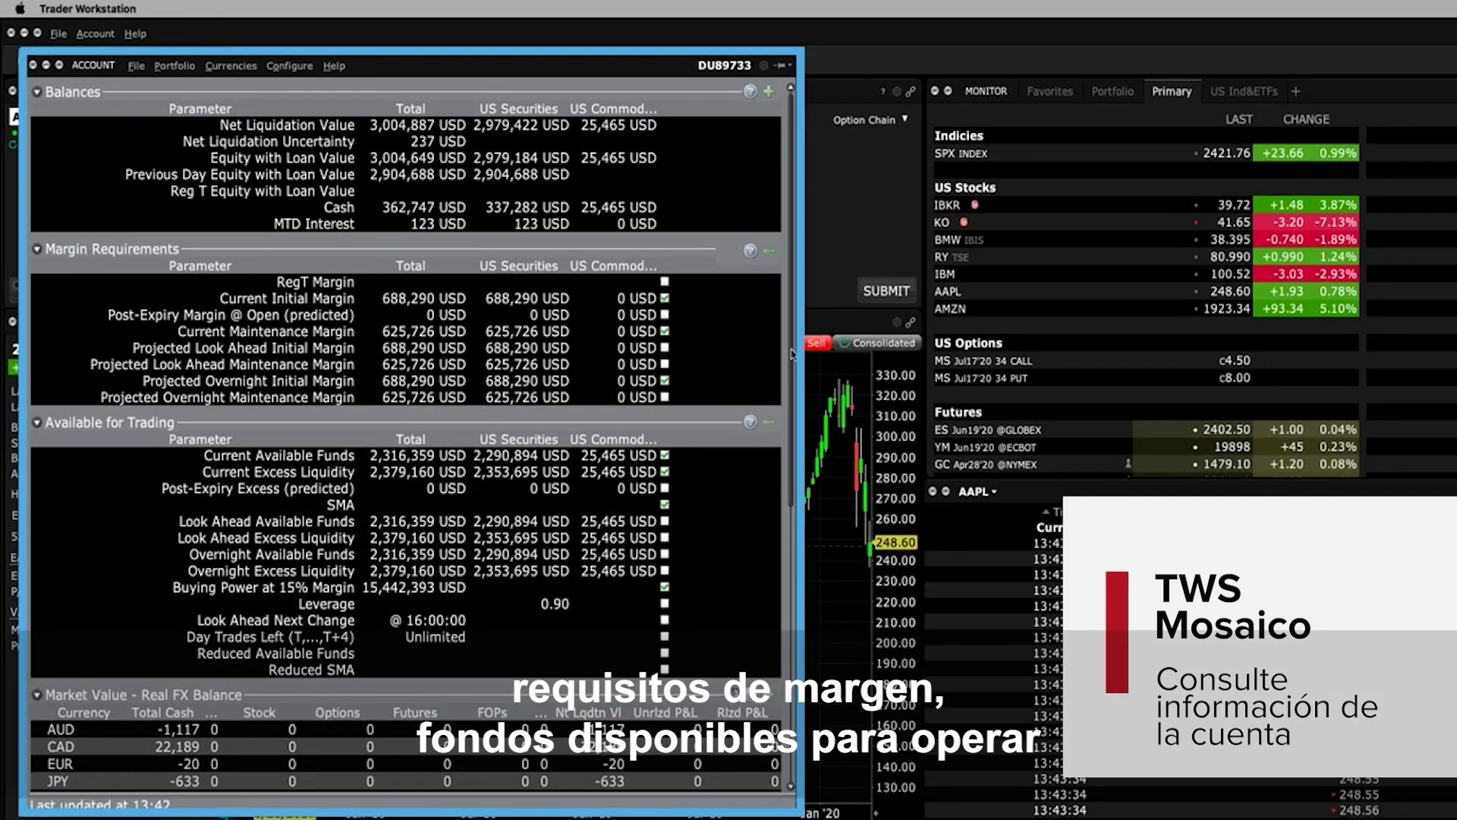
scroll(792, 353, down, 4)
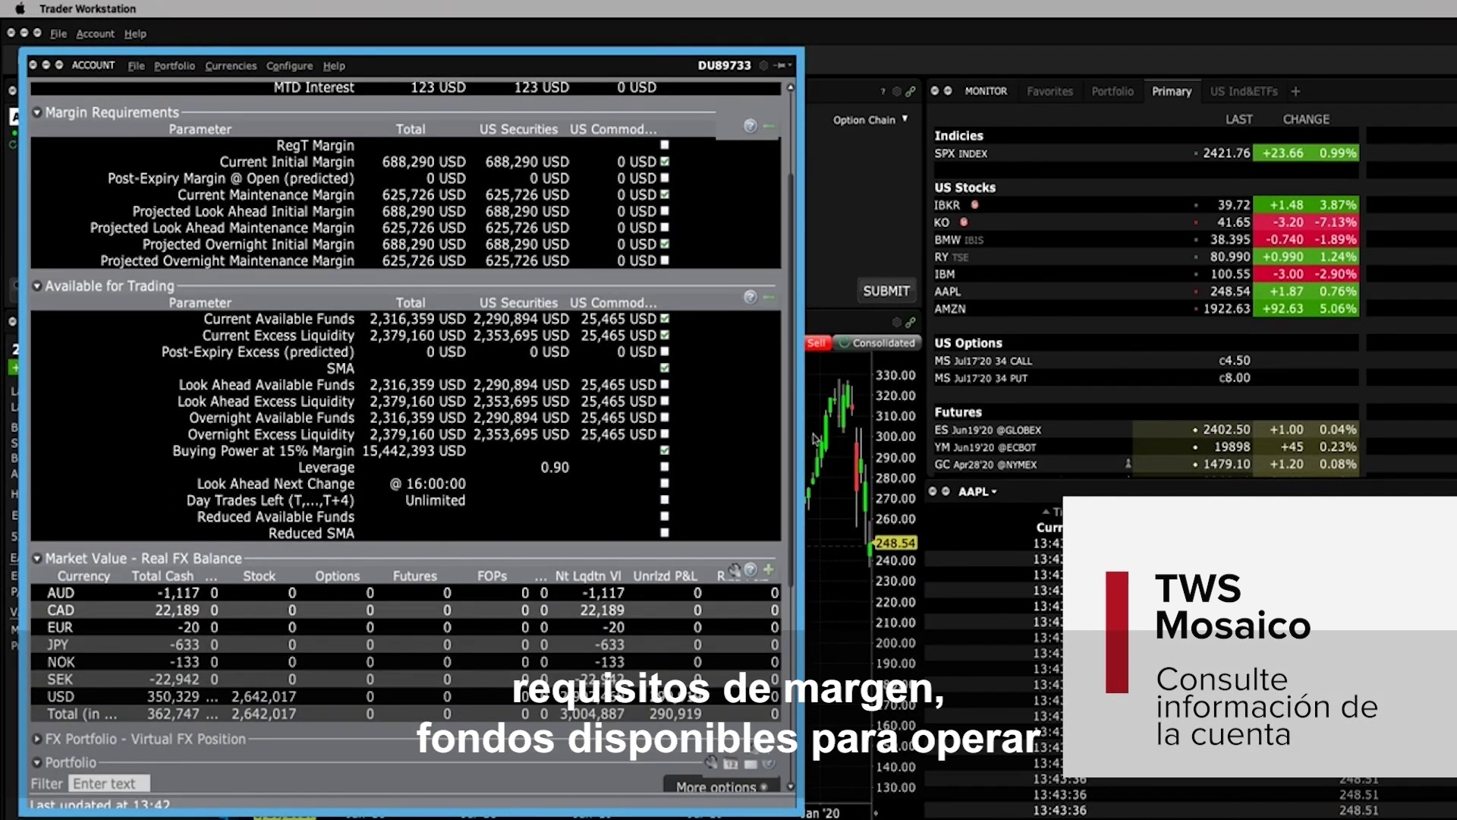
scroll(814, 443, down, 10)
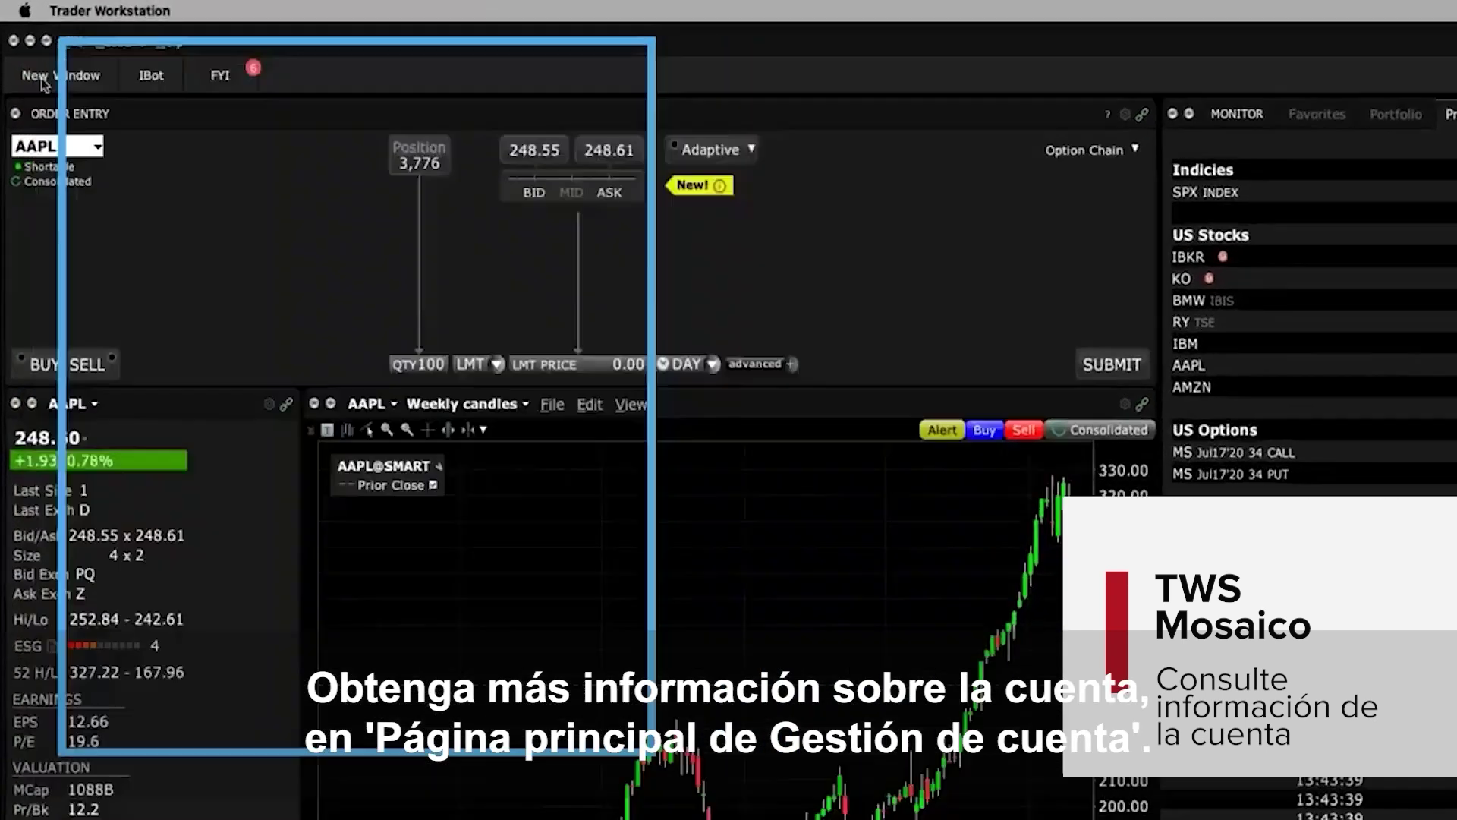
click(95, 34)
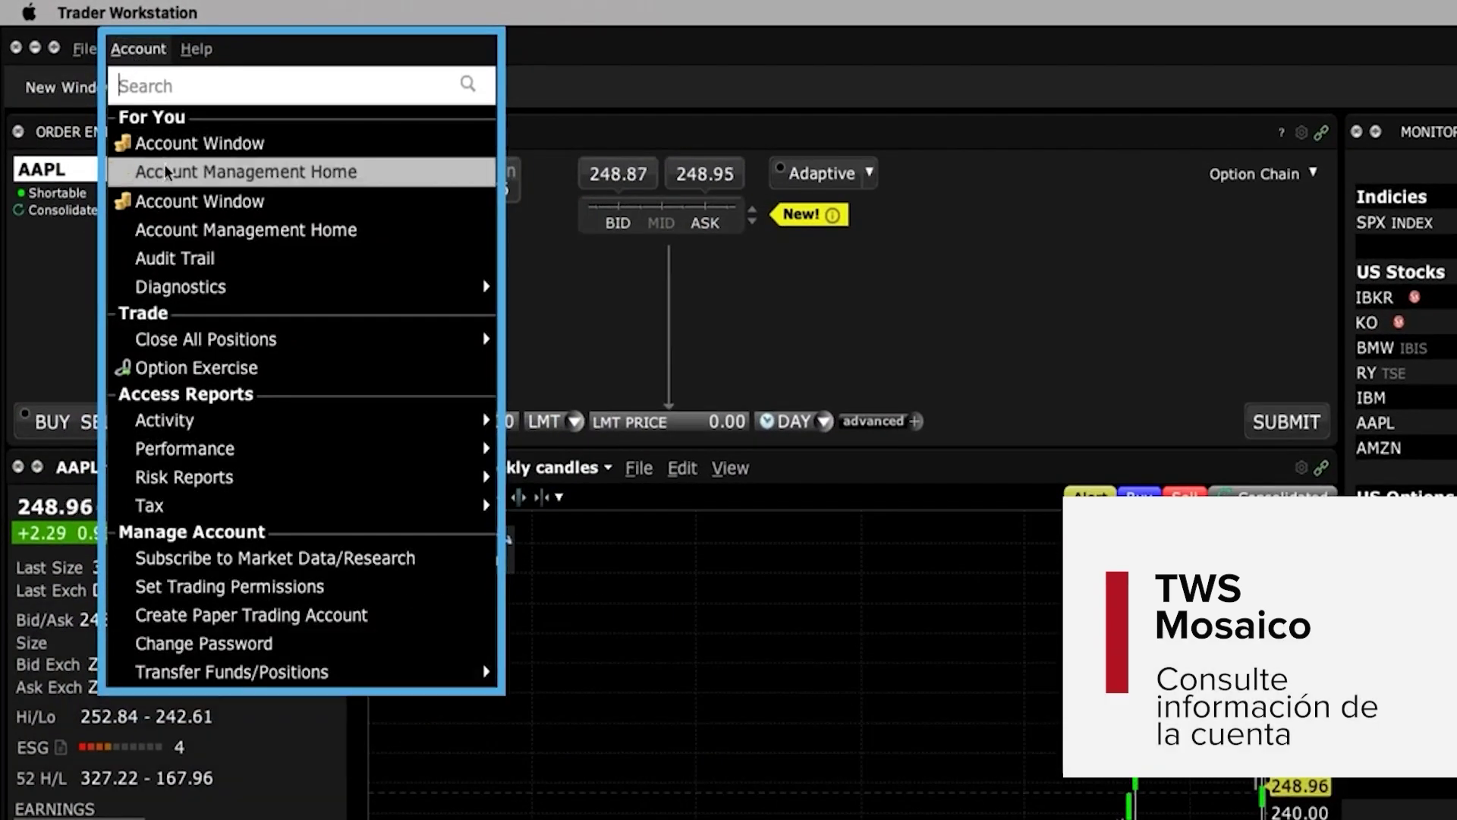
click(282, 67)
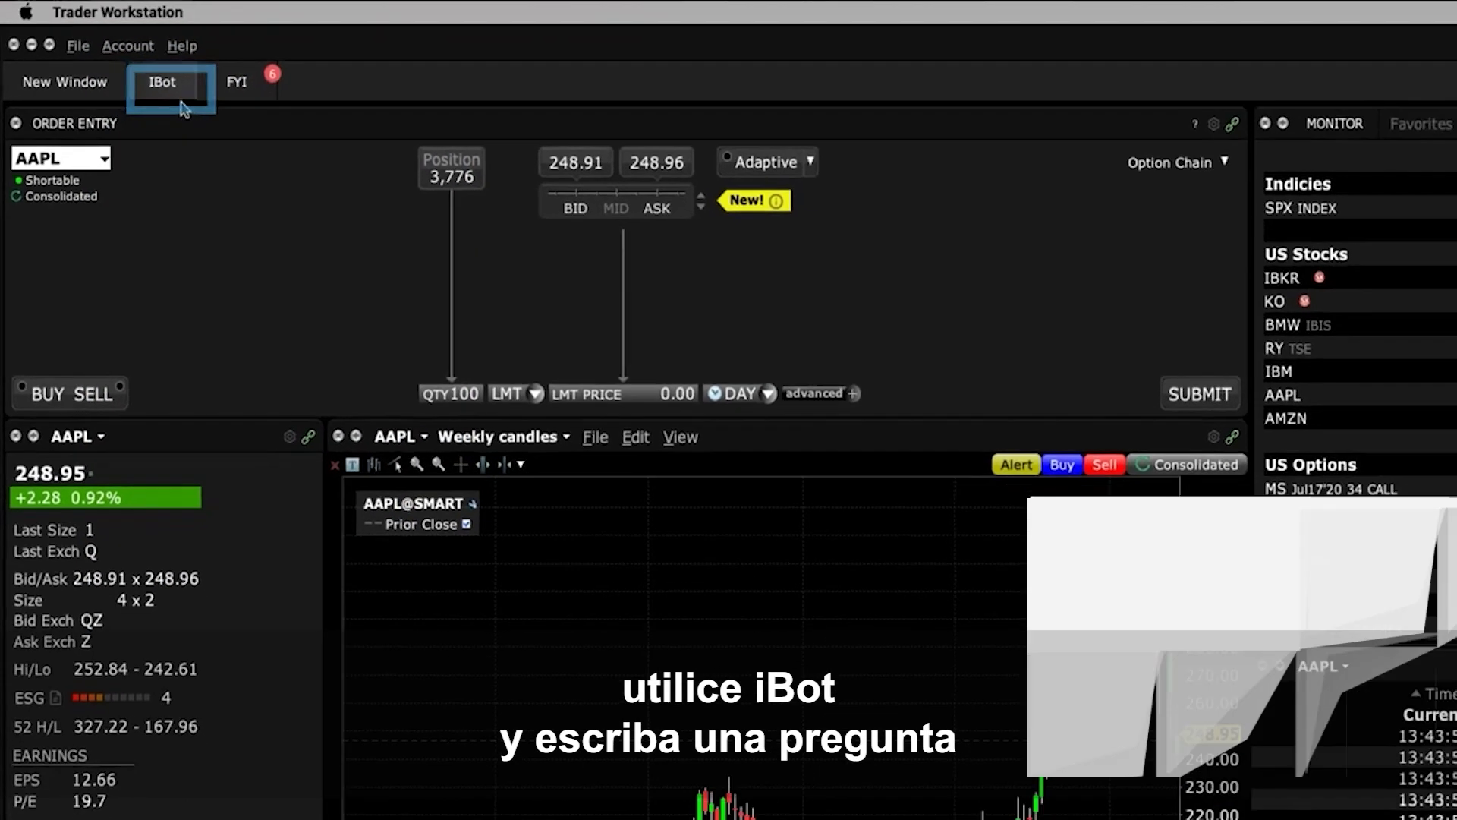
Send IBot the question 'what is my margin', then show Help's Guides and Documentation list
click(178, 89)
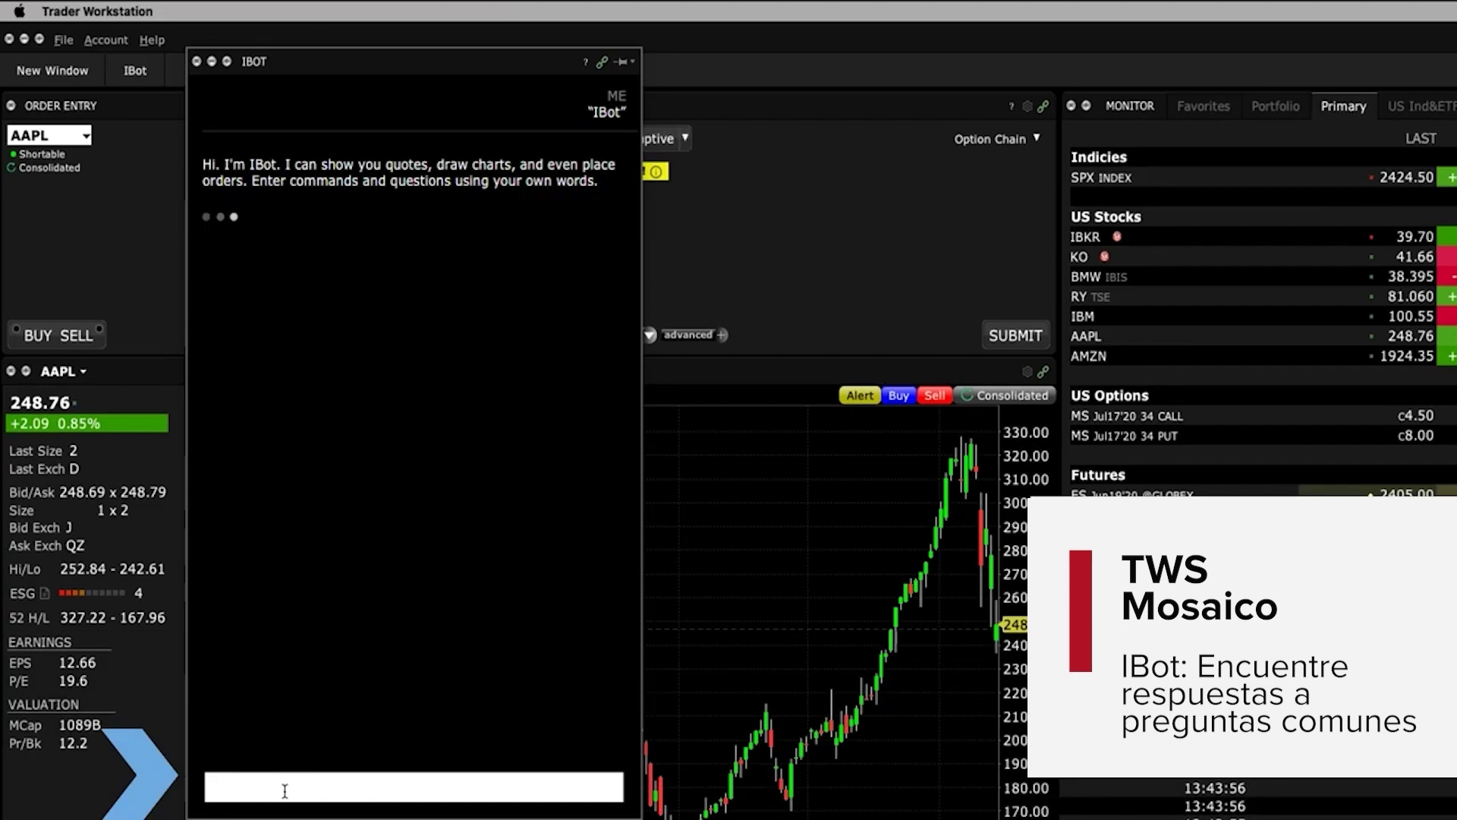
text(what is my margin?)
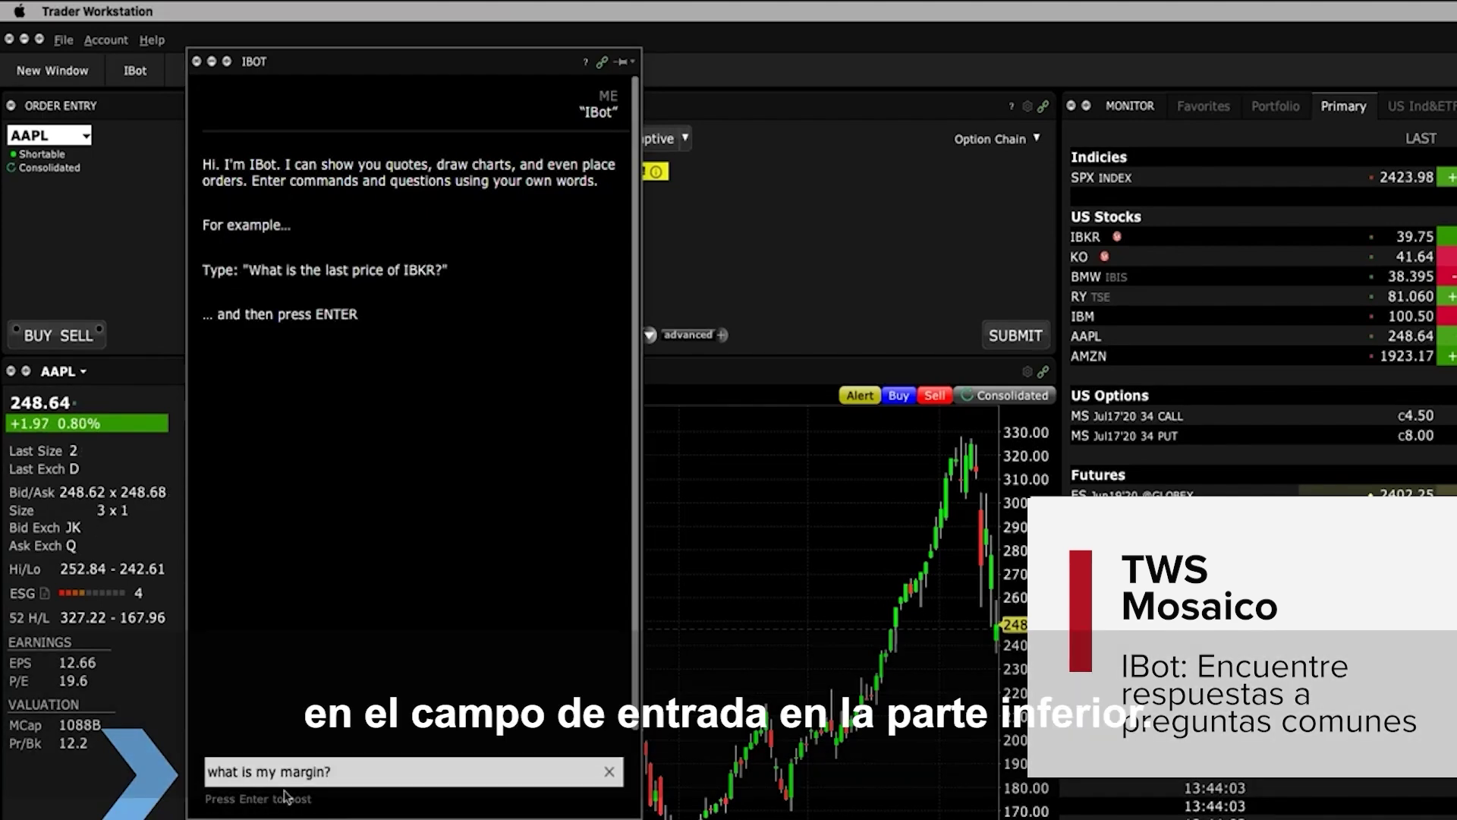
key(Return)
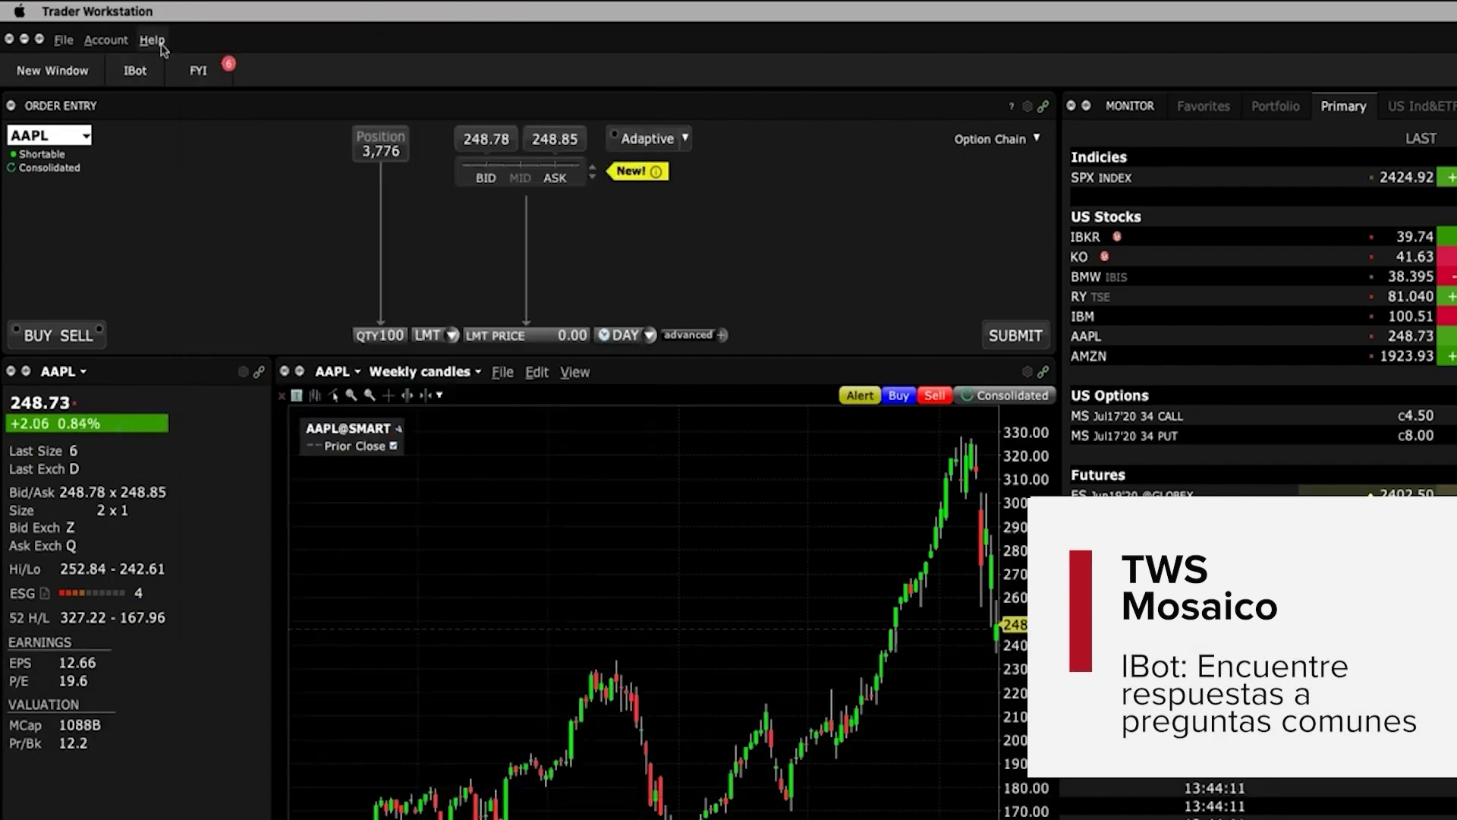
click(155, 42)
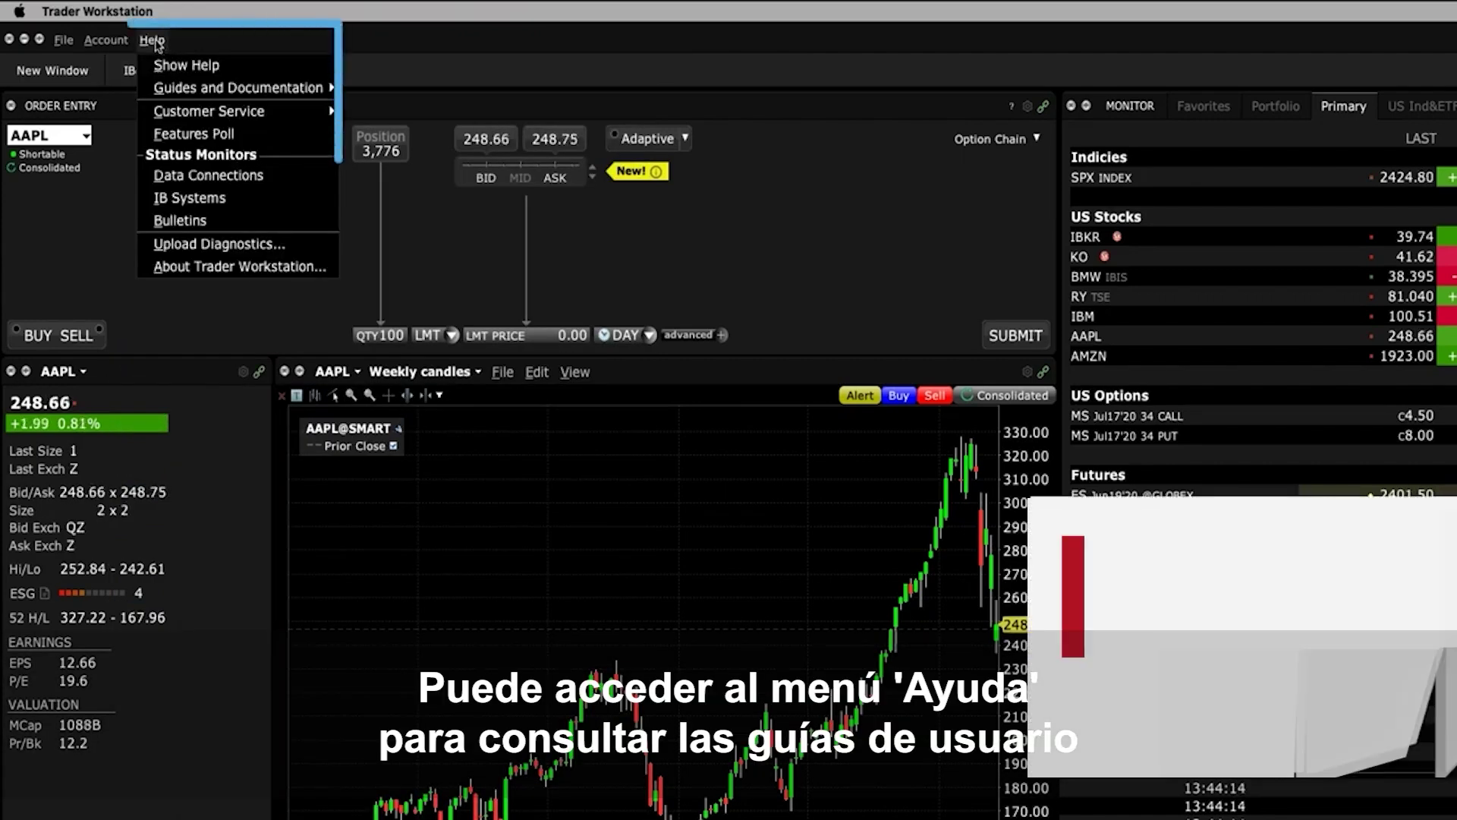
mouse_move(160, 89)
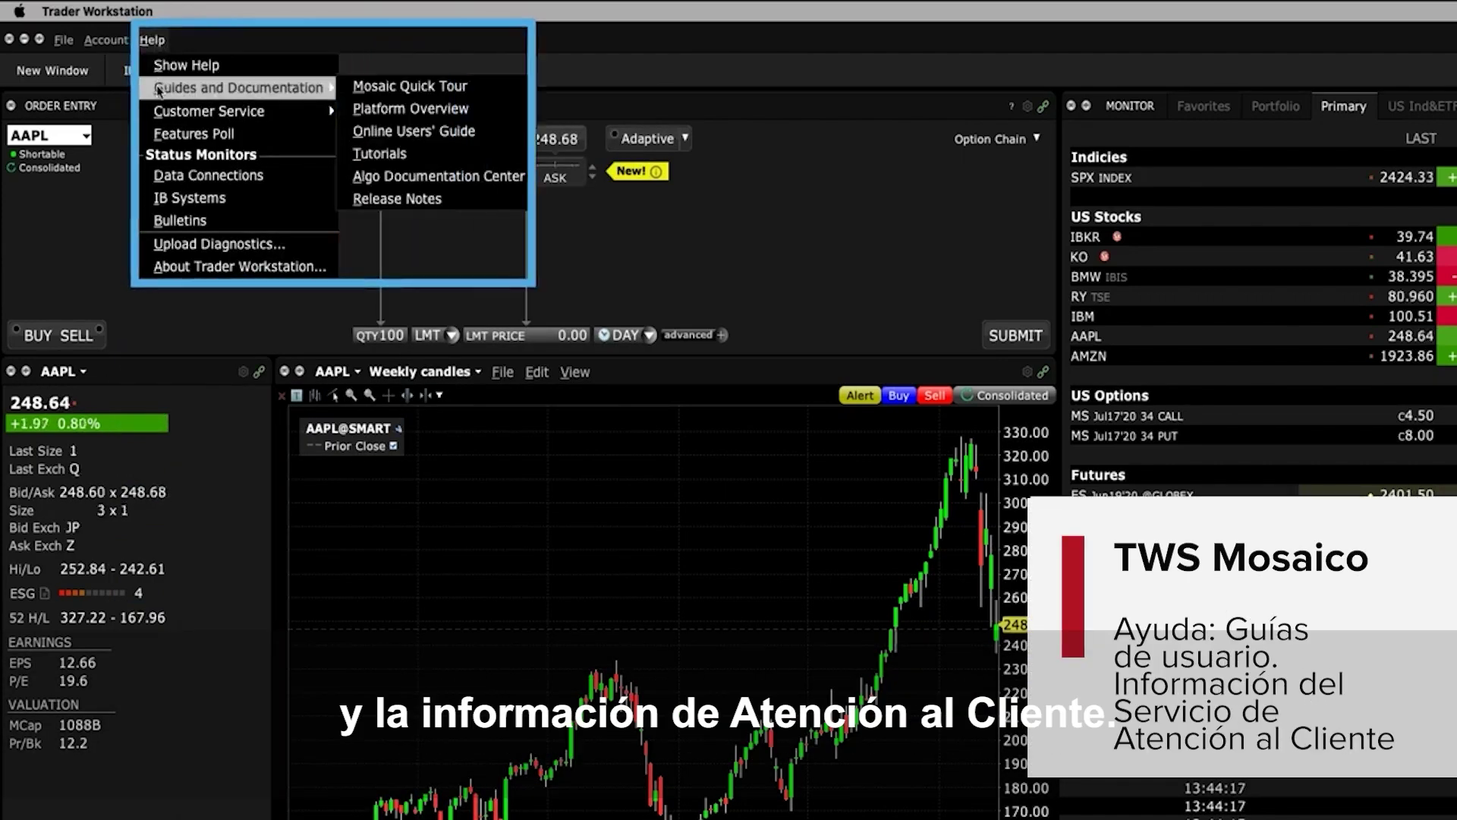